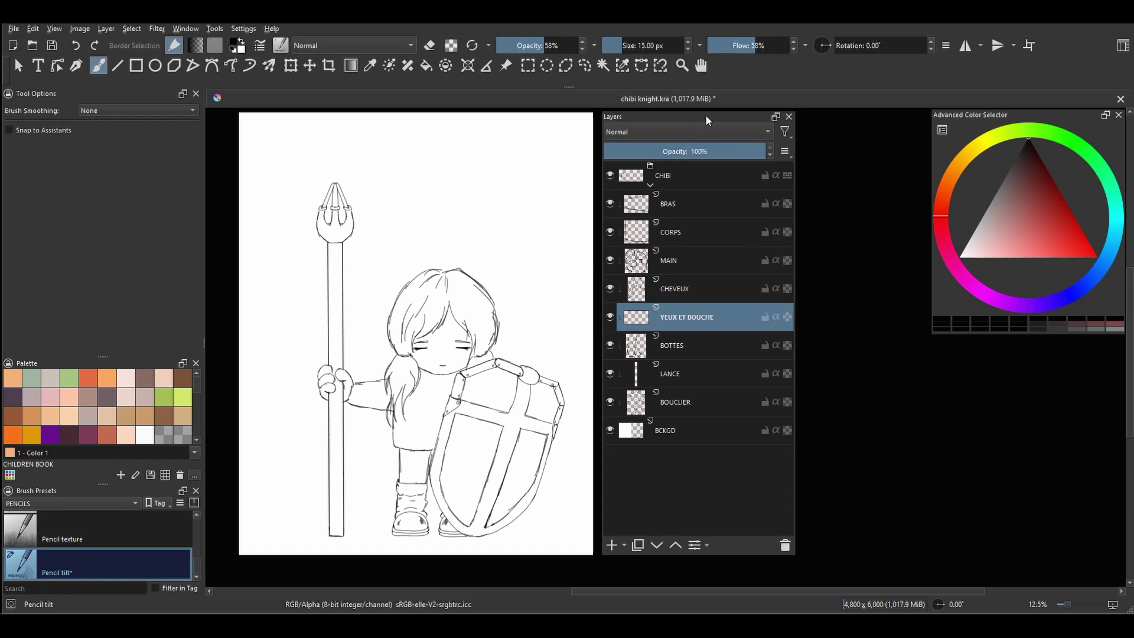
- Set the BOUCLIER shield layer to 26% opacity
mouse_move(706, 116)
left_mouse_down()
mouse_move(711, 127)
mouse_move(699, 116)
left_mouse_up()
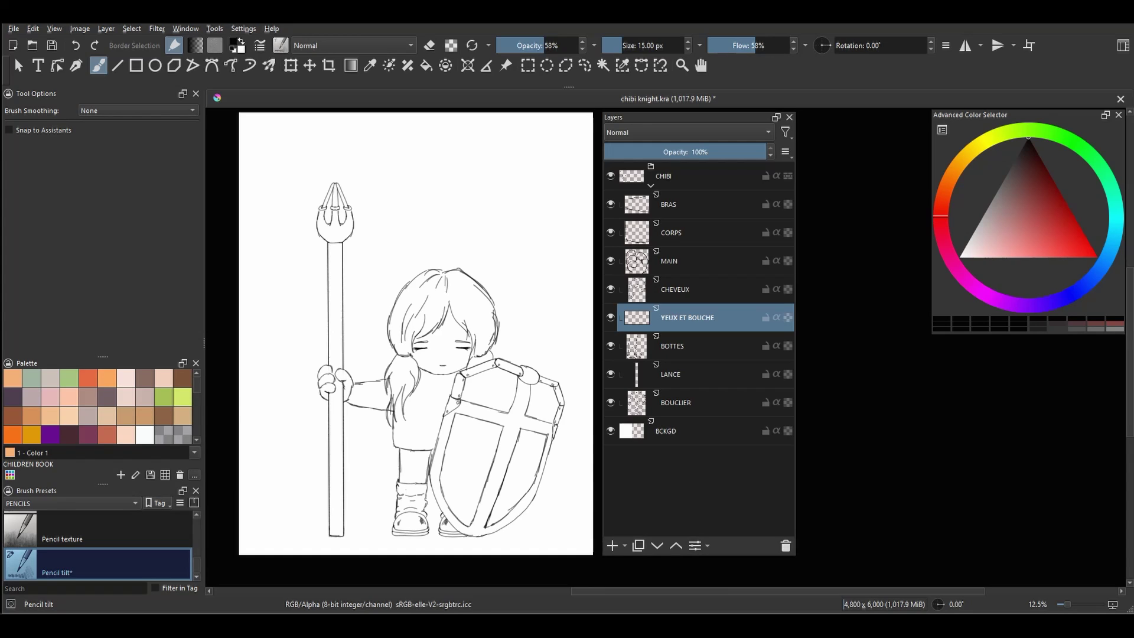
left_click(665, 398)
mouse_move(759, 152)
left_mouse_down()
mouse_move(646, 157)
mouse_move(774, 157)
left_mouse_up()
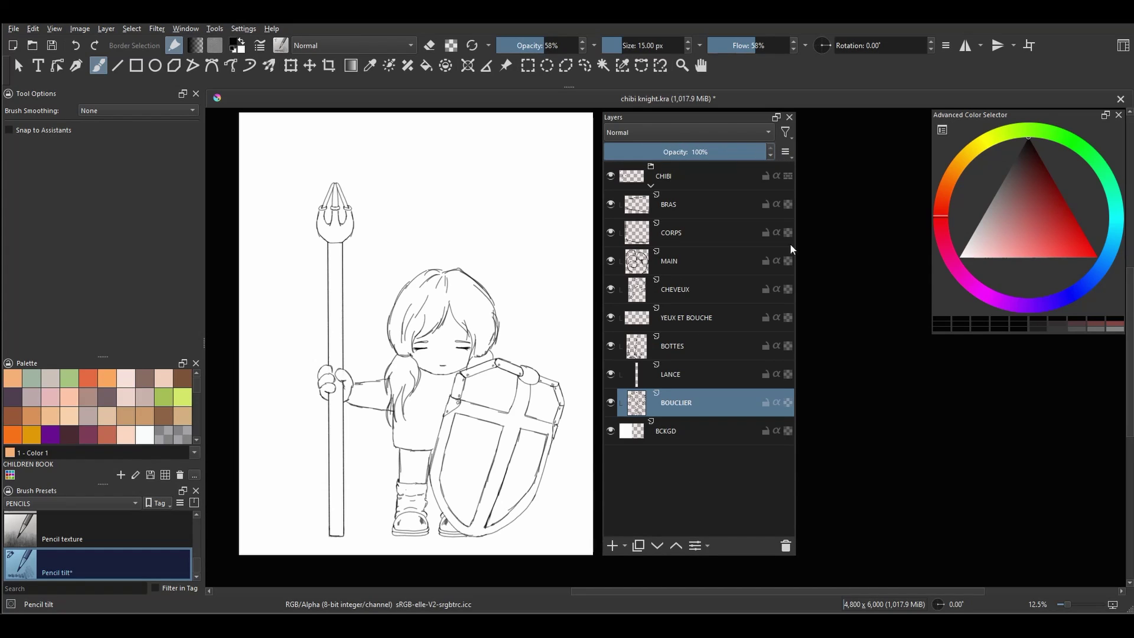
- Rename the YEUX ET BOUCHE layer to VISAGE
left_click(677, 320)
key("F2")
type("VISAGE")
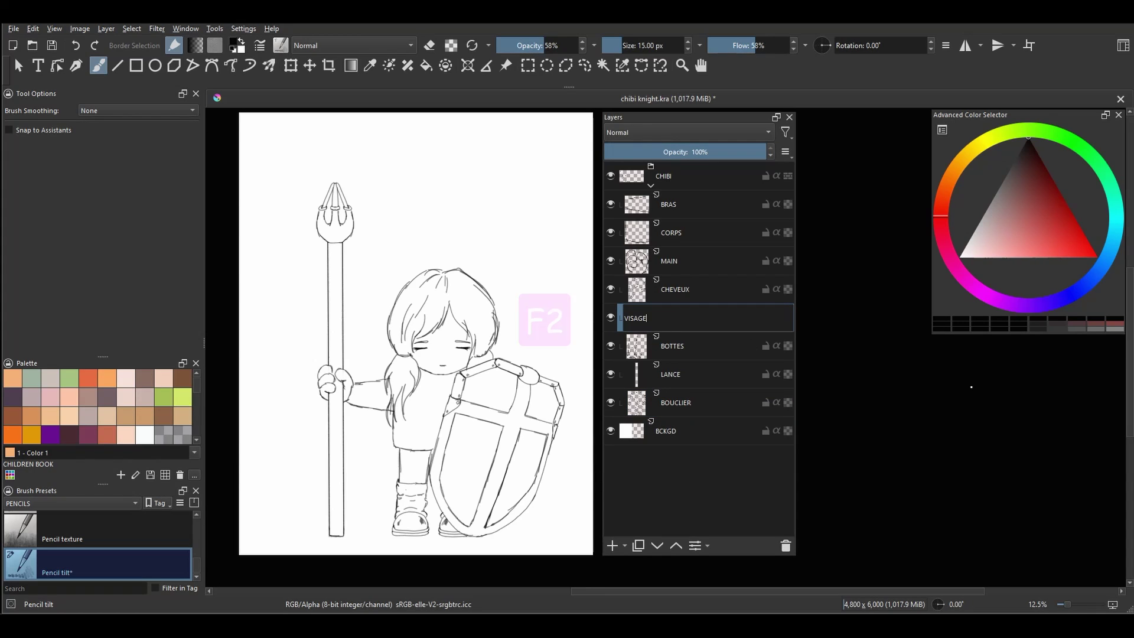
key("Return")
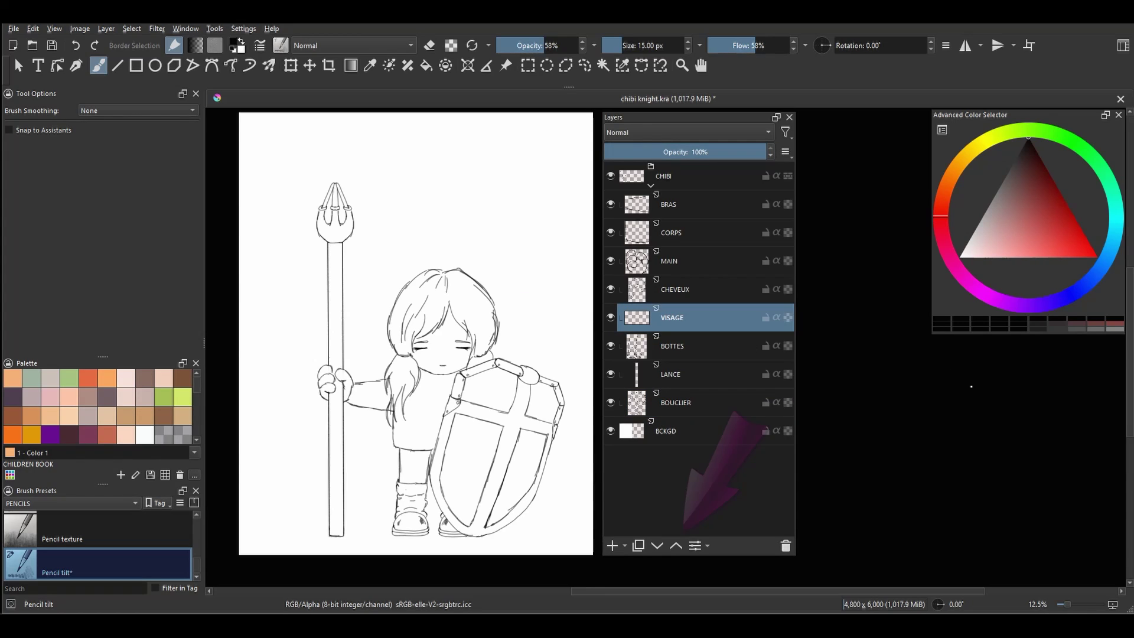
- Move VISAGE up four places to just under CHIBI, then back down below CHEVEUX
left_click(676, 547)
left_click(676, 546)
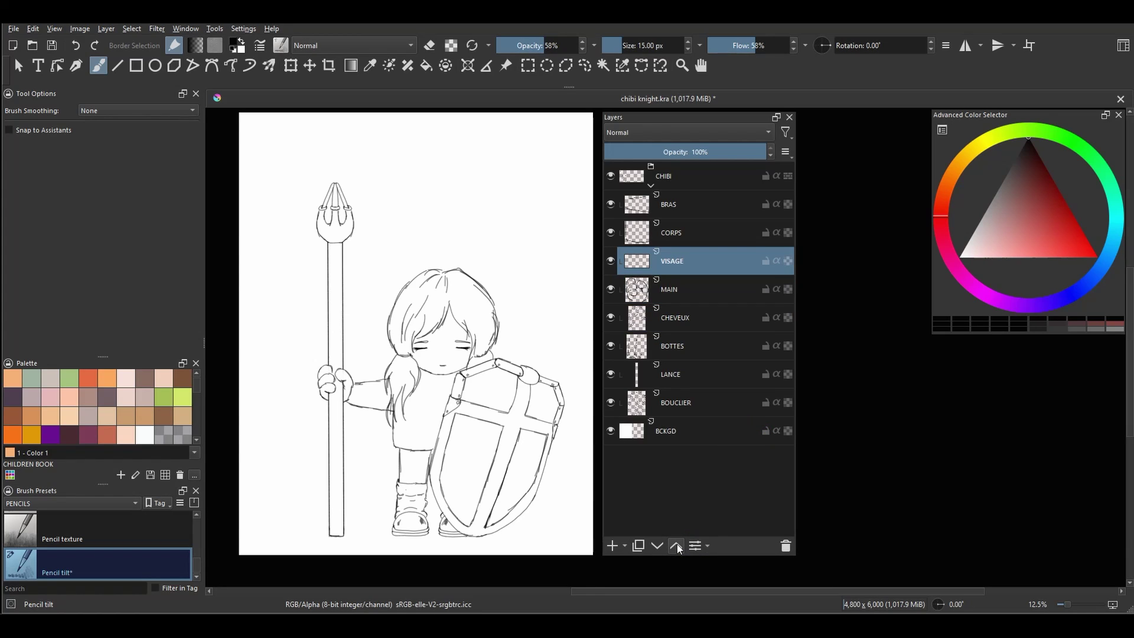
left_click(677, 546)
left_click(676, 546)
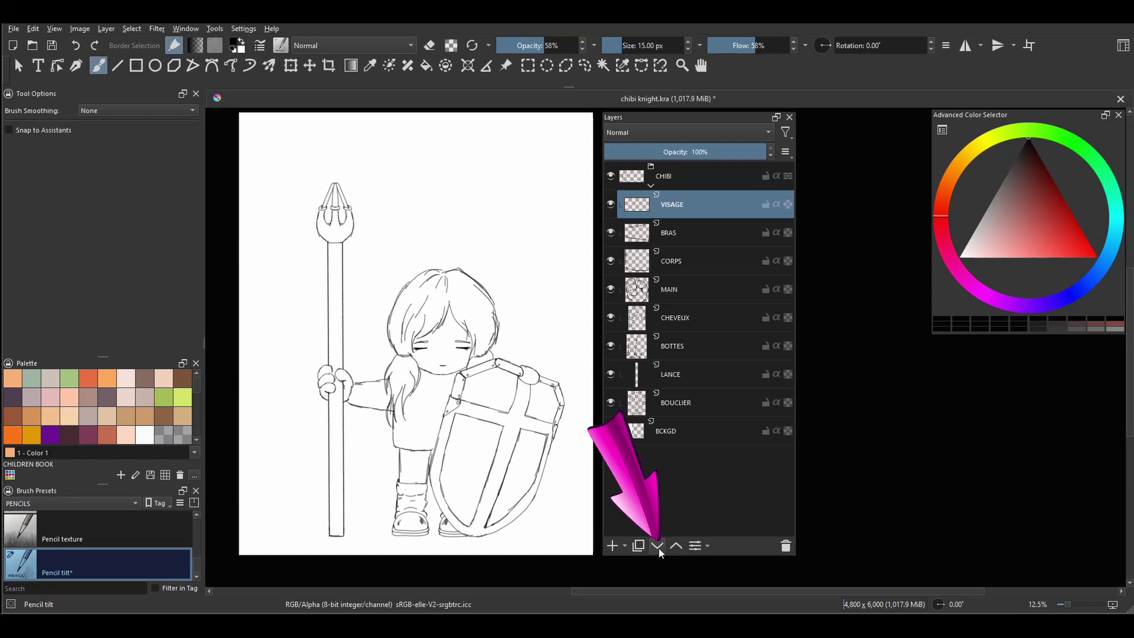
left_click(658, 547)
left_click(658, 547)
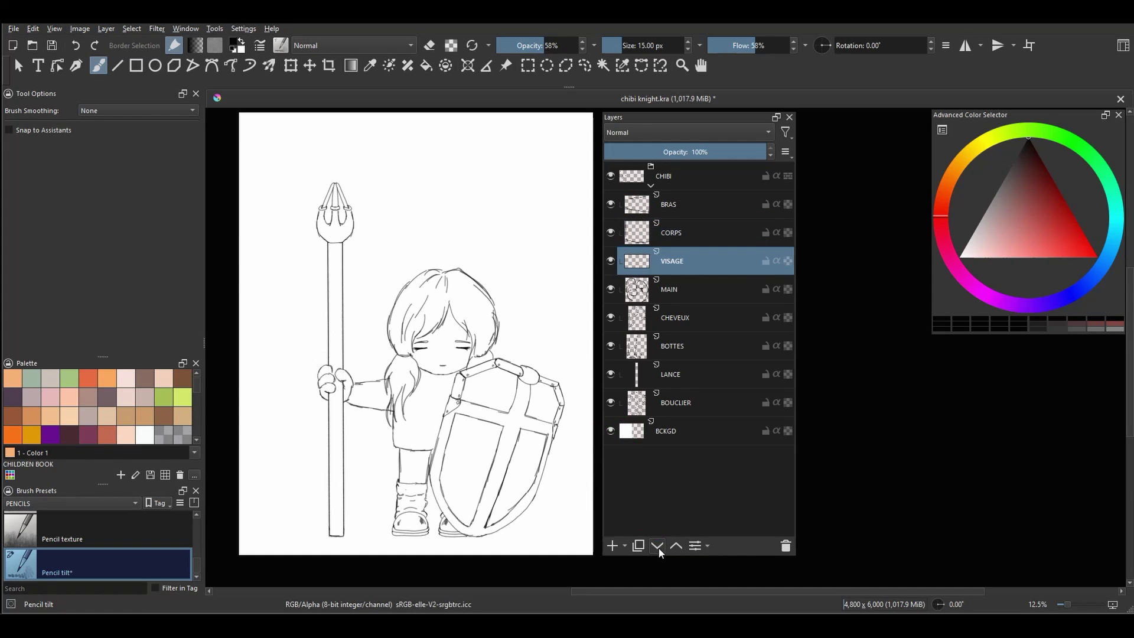
left_click(658, 547)
left_click(658, 547)
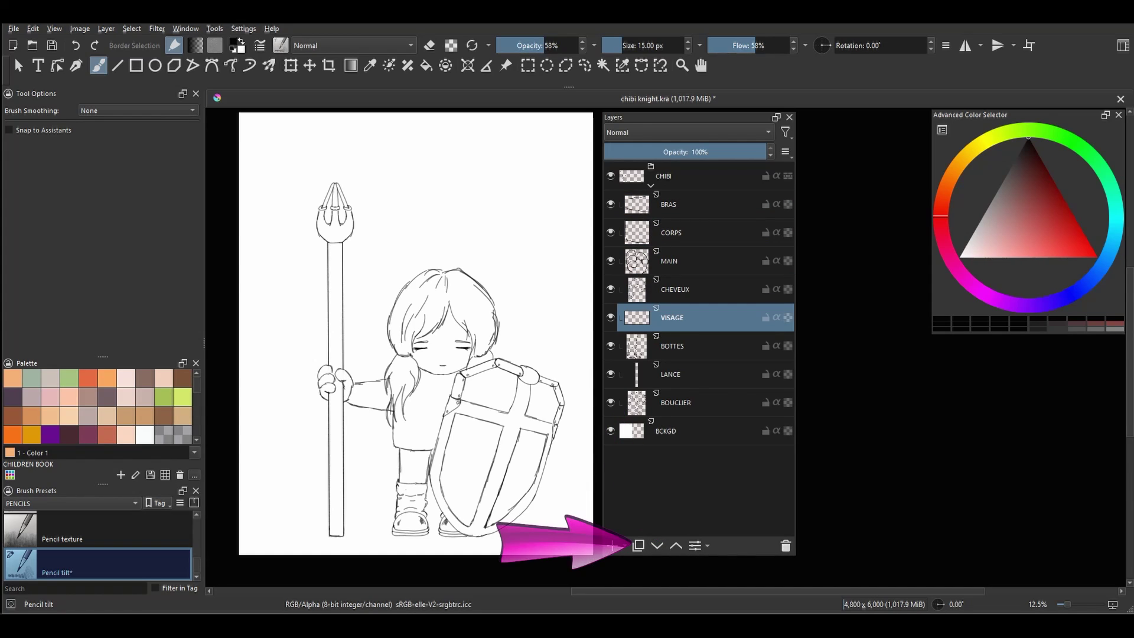
left_click(640, 547)
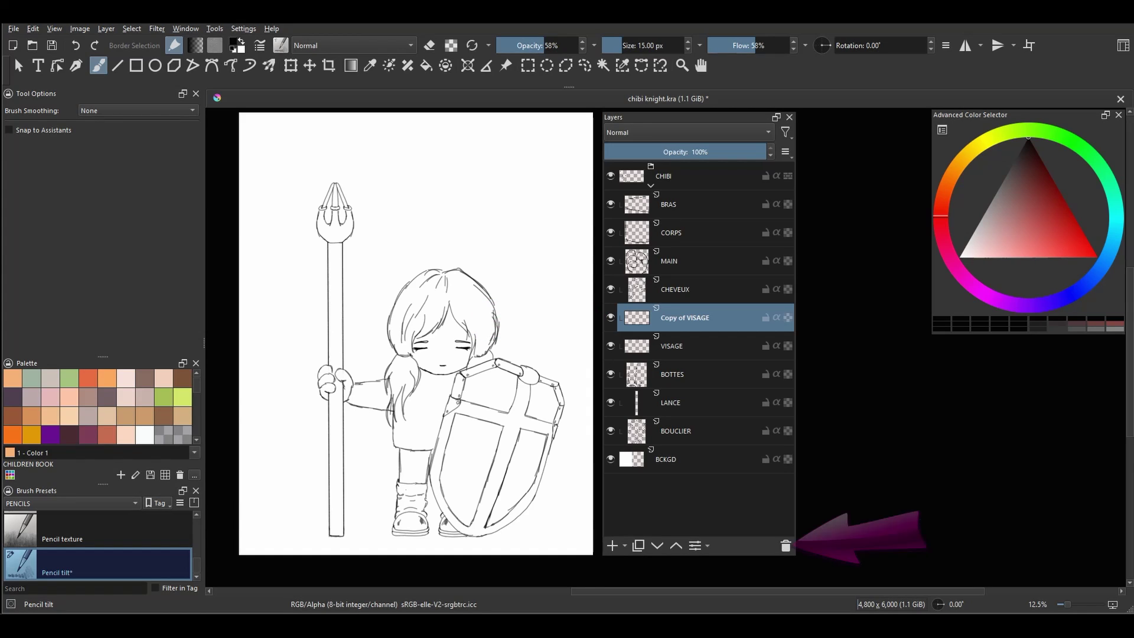
left_click(786, 546)
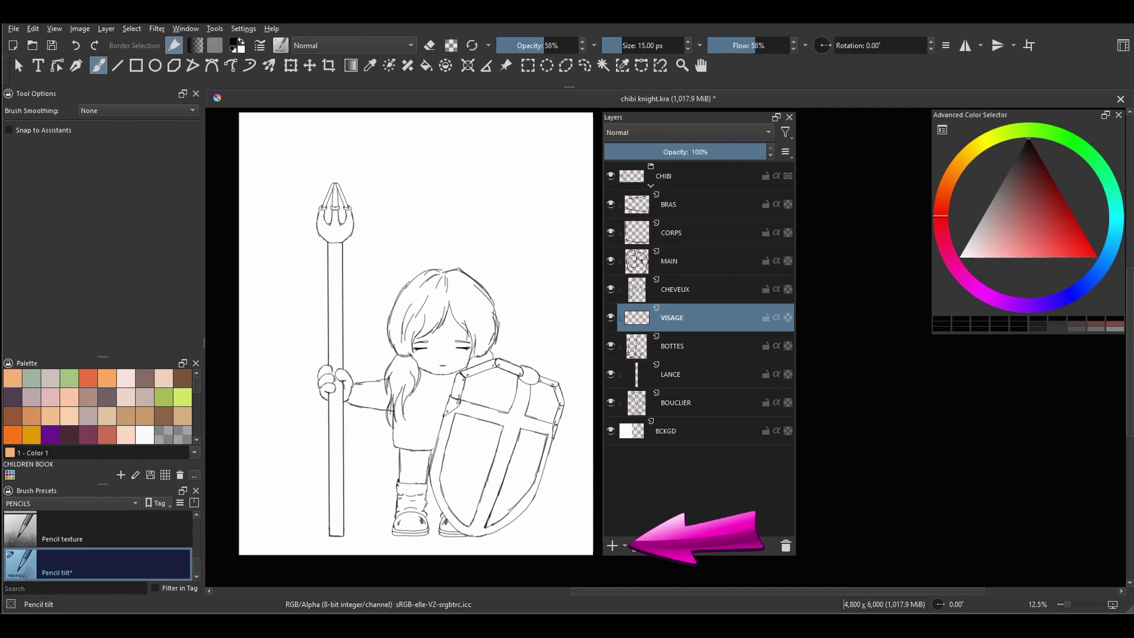
left_click(625, 547)
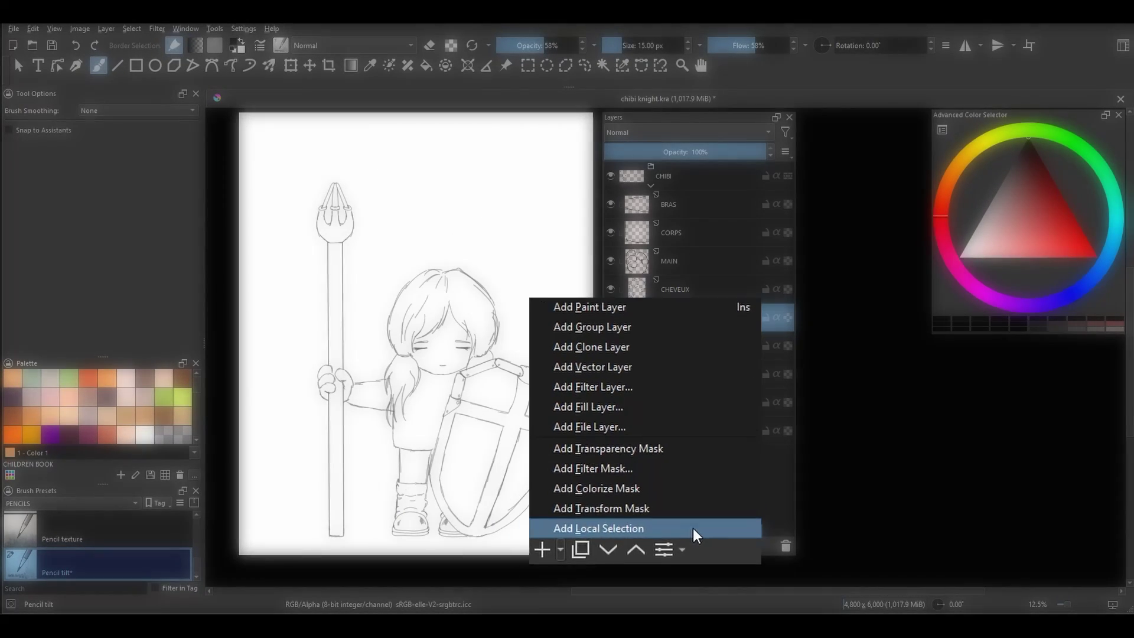
left_click(690, 606)
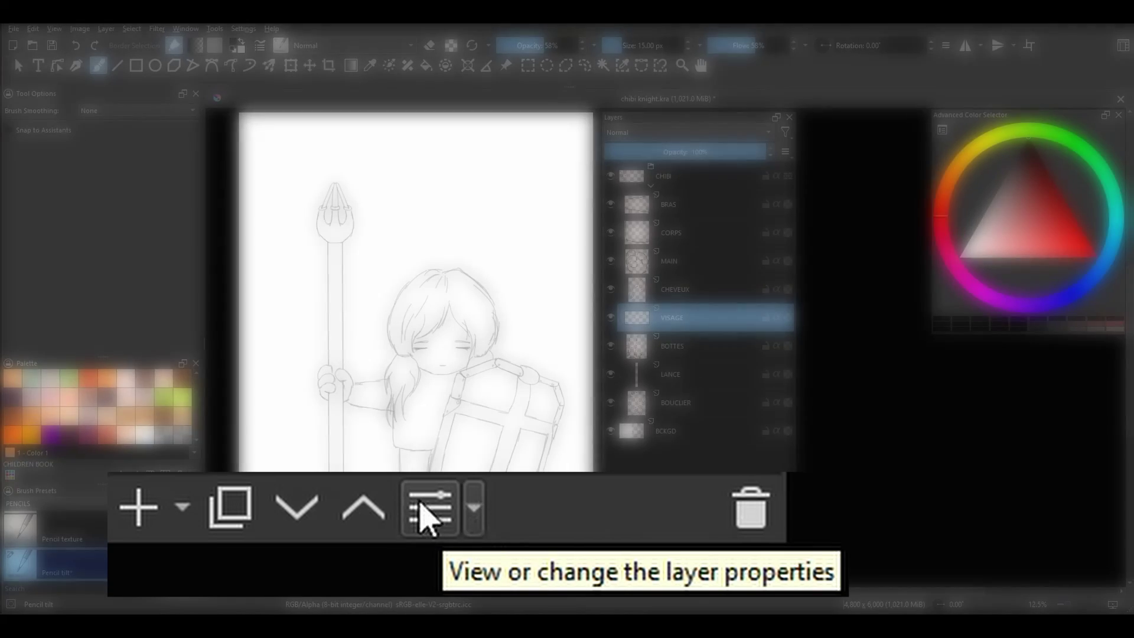
left_click(693, 547)
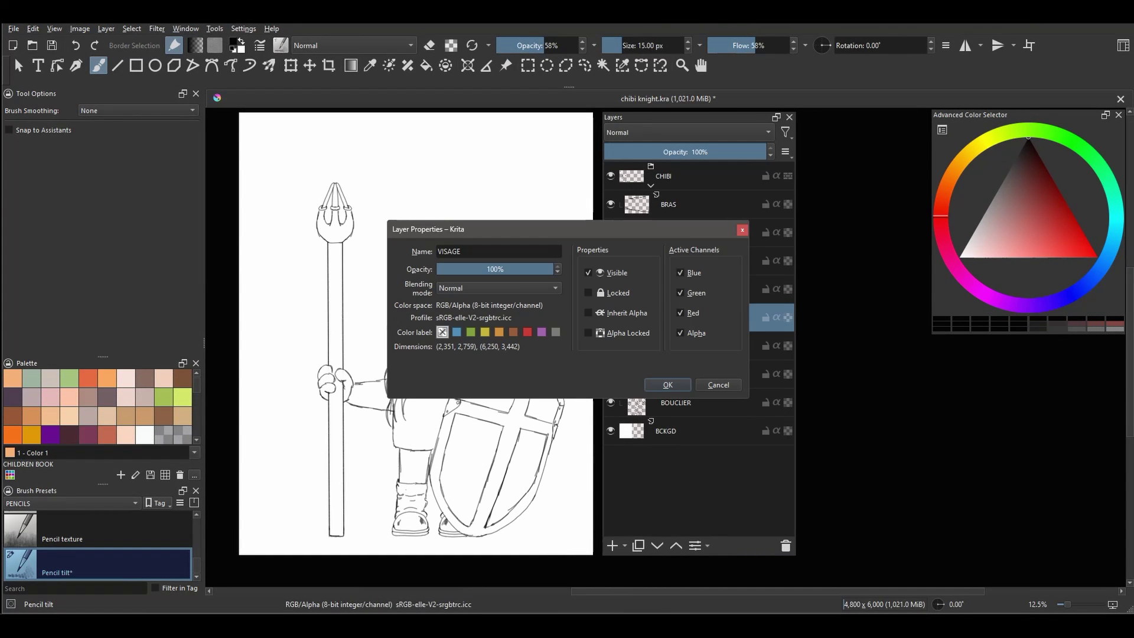
left_click_drag(608, 233, 654, 336)
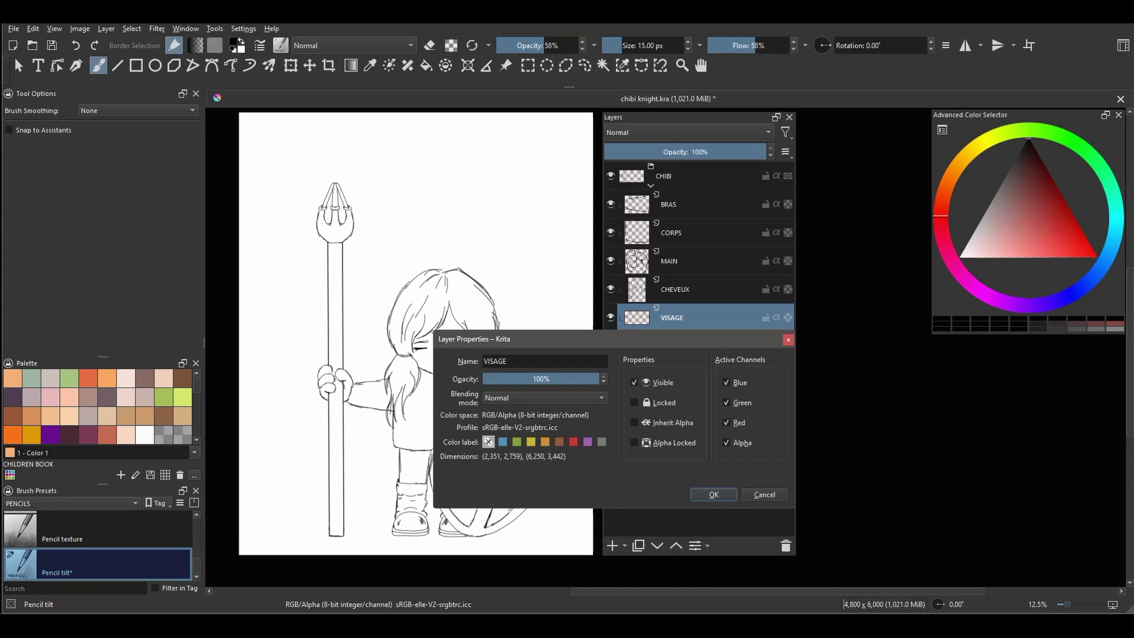
left_click(714, 494)
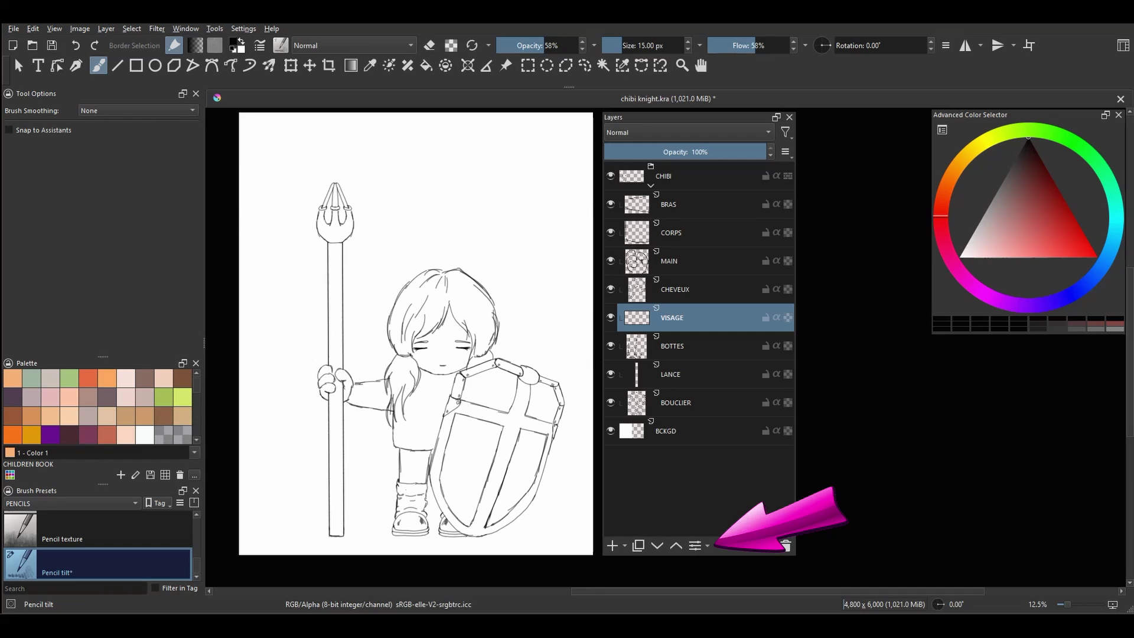
- Open the Layer Style dialog for VISAGE from the layer's right-click menu
left_click(707, 547)
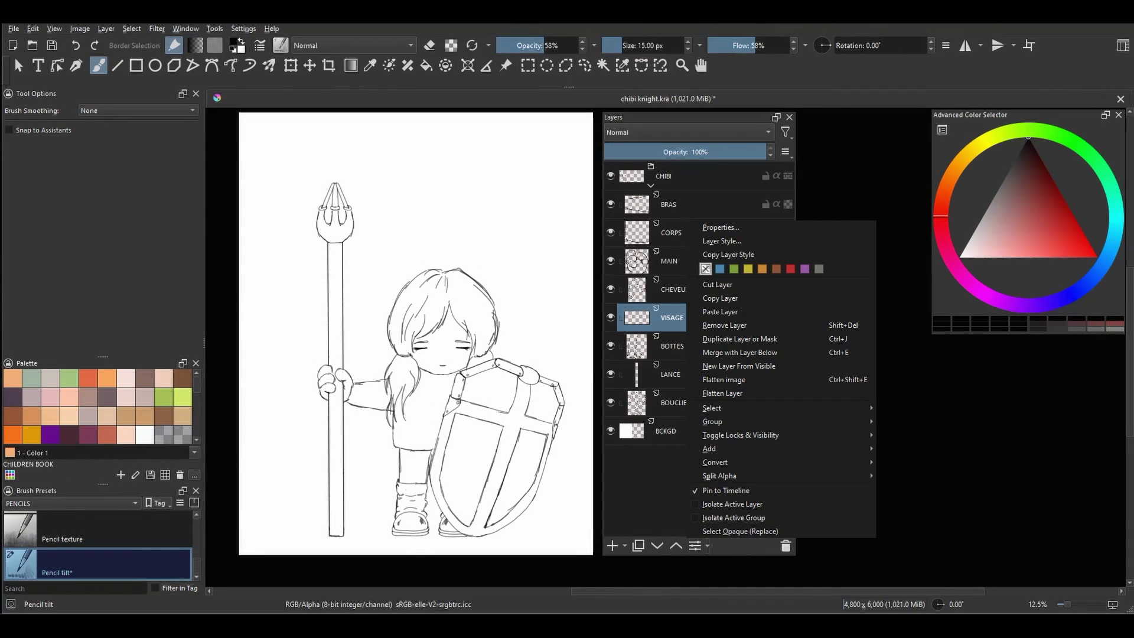
left_click(910, 533)
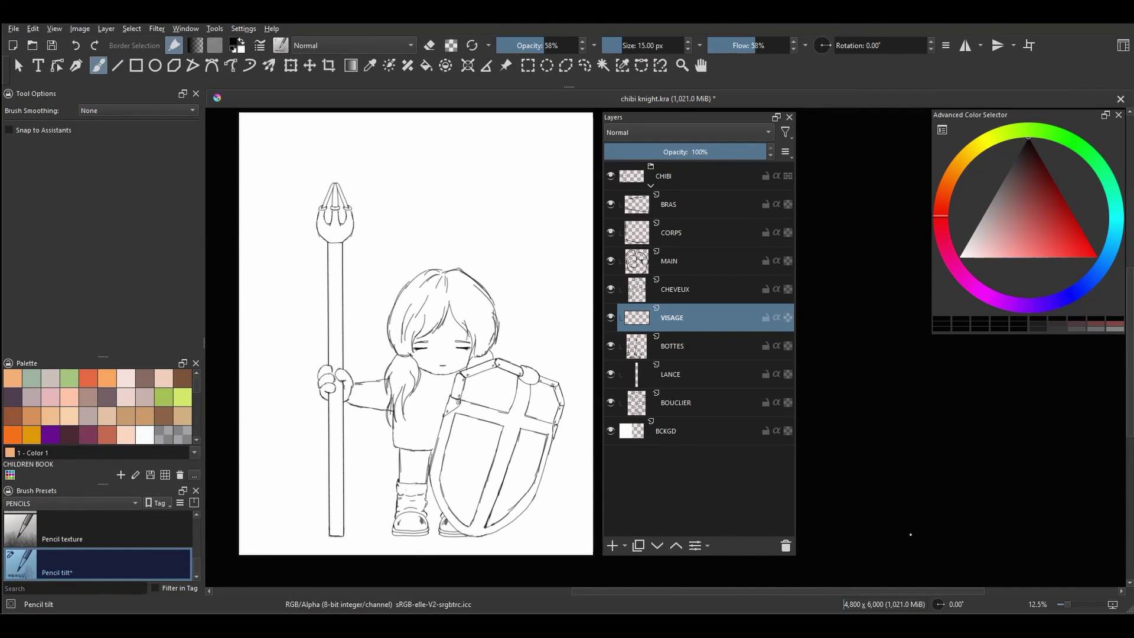
right_click(698, 316)
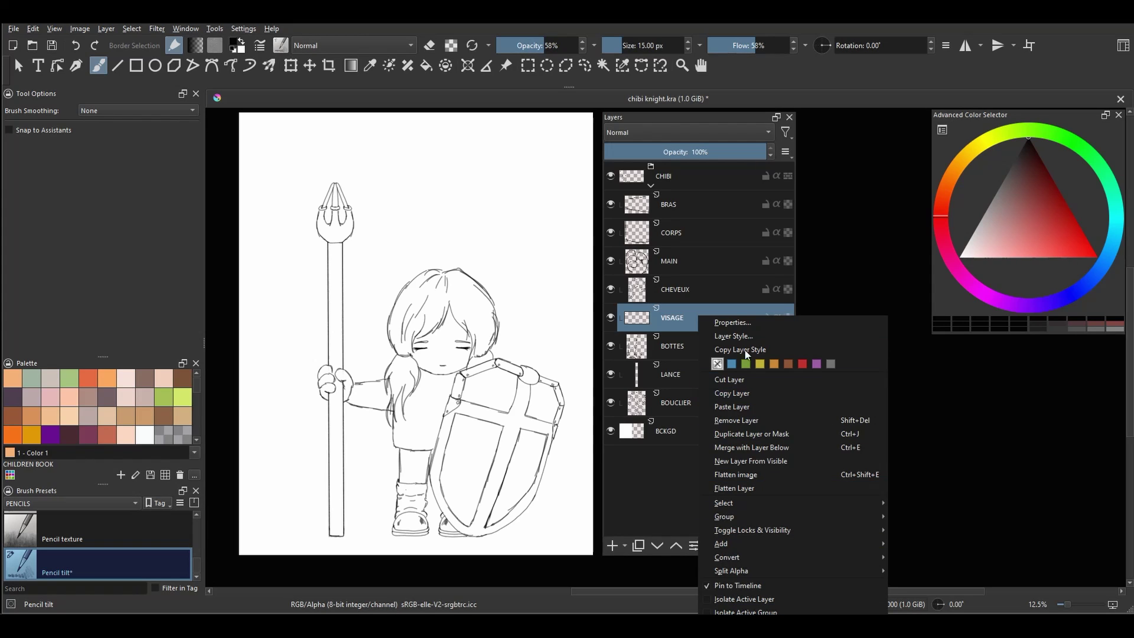
left_click(739, 337)
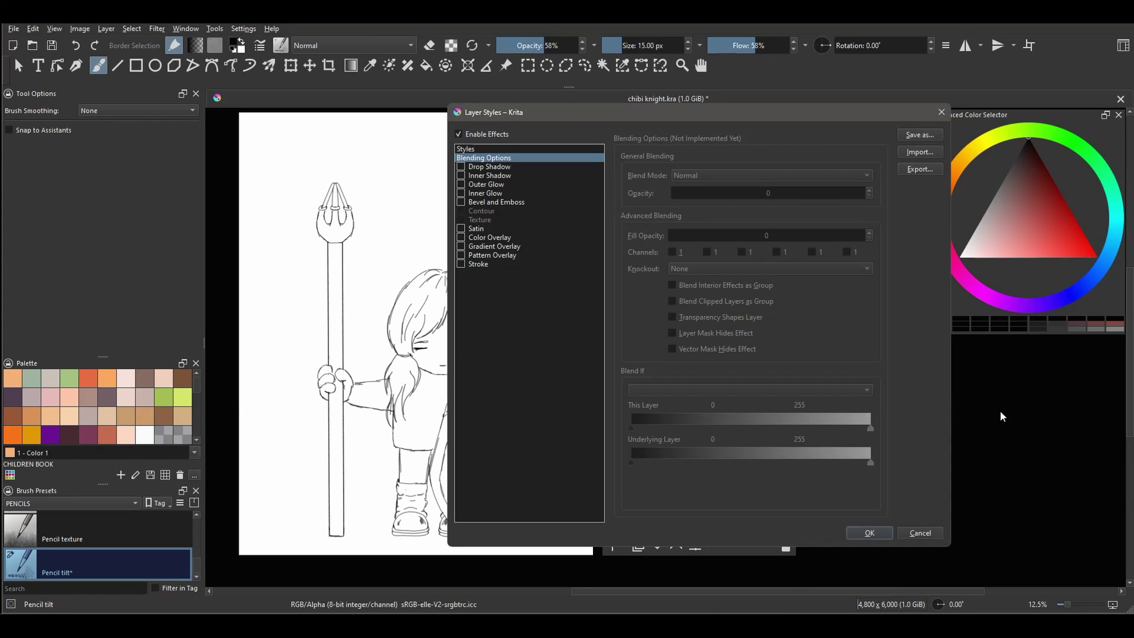
- Drag the Layer Styles dialog aside to review its effect list
left_click_drag(757, 114, 546, 122)
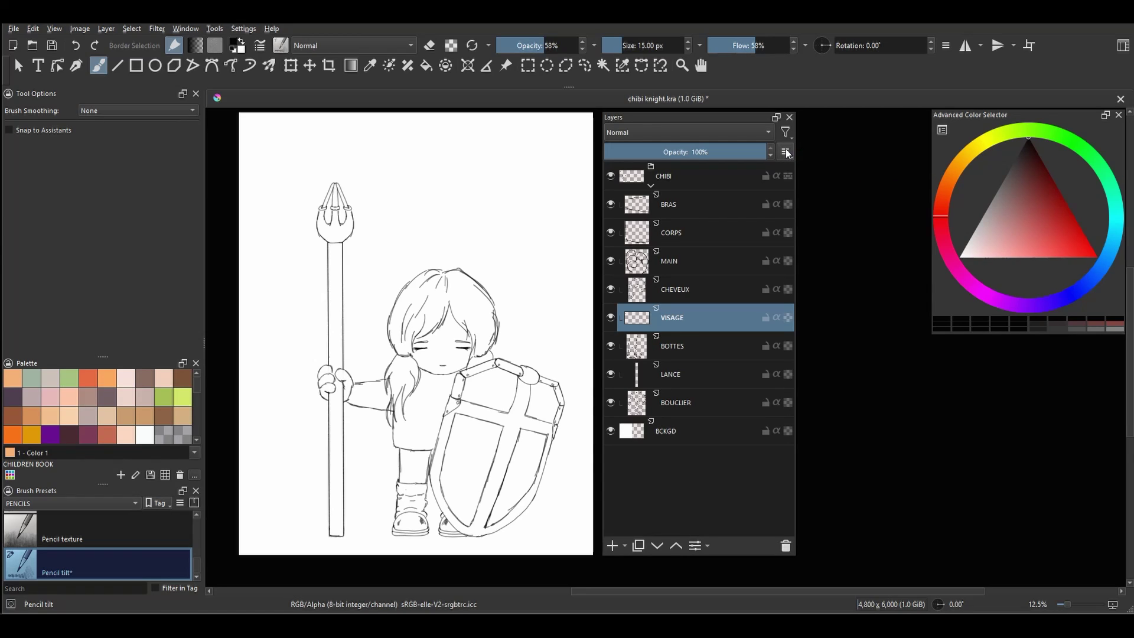
- In the Layers docker options, shrink thumbnails and set Tree Indentation to about two-thirds
left_click(786, 153)
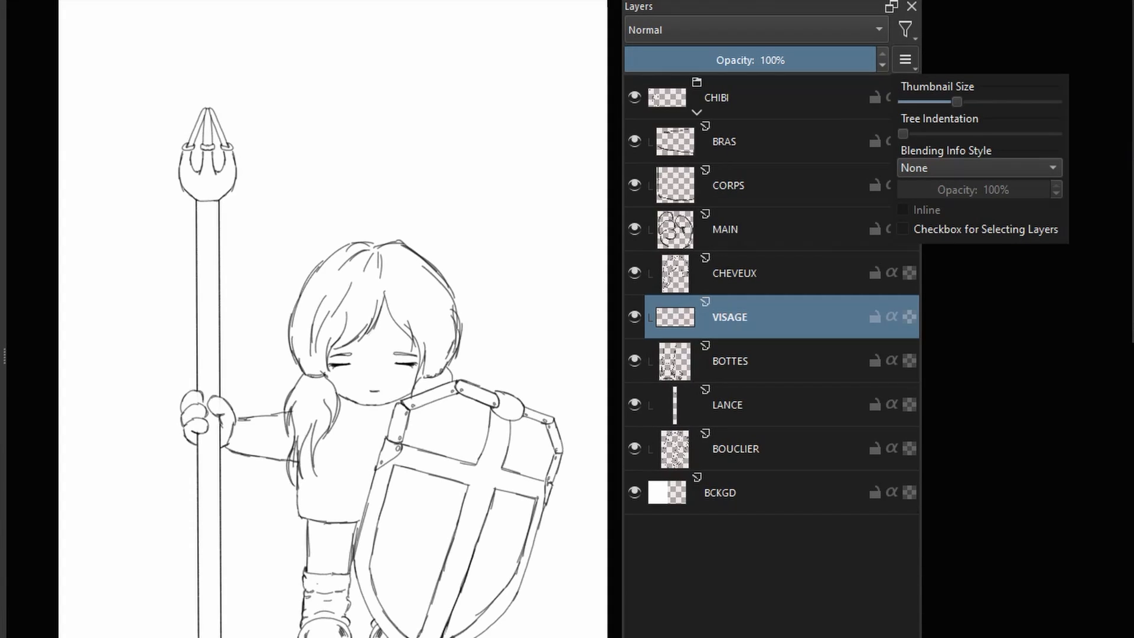
mouse_move(960, 101)
left_mouse_down()
mouse_move(901, 106)
mouse_move(1069, 103)
mouse_move(956, 104)
left_mouse_up()
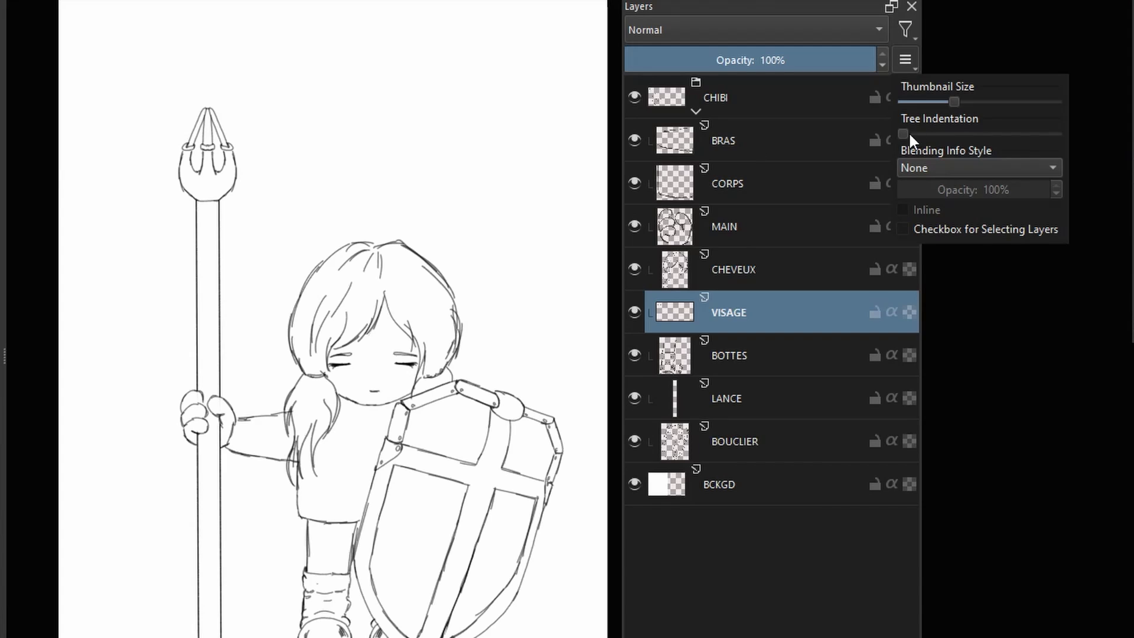
mouse_move(905, 133)
left_mouse_down()
mouse_move(1065, 133)
mouse_move(895, 131)
left_mouse_up()
left_click_drag(895, 135, 984, 133)
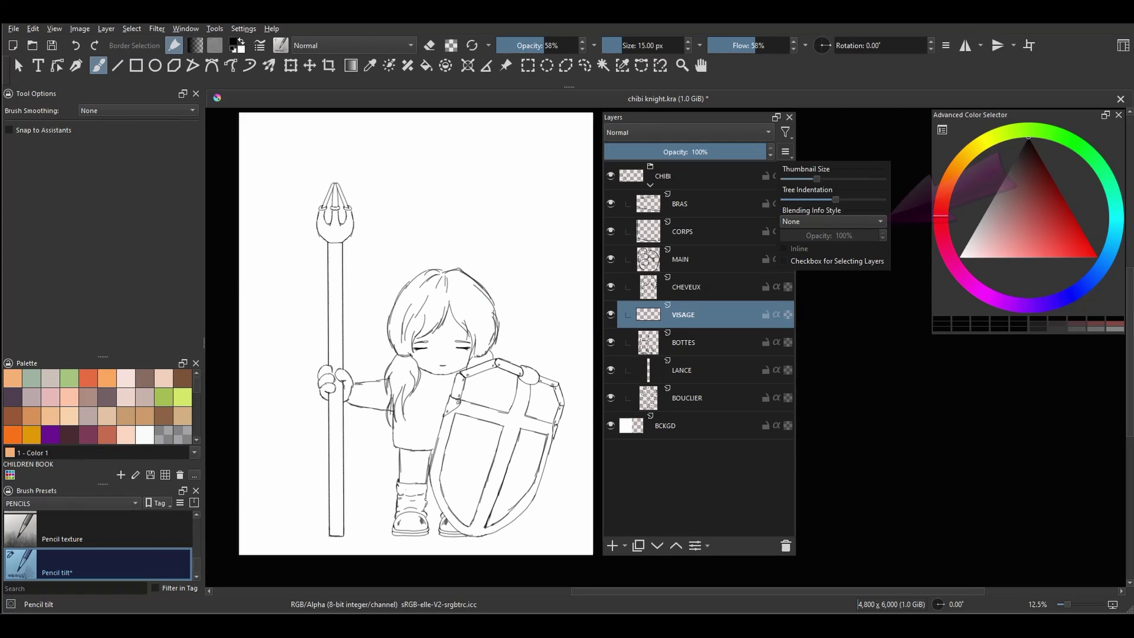
left_click(882, 221)
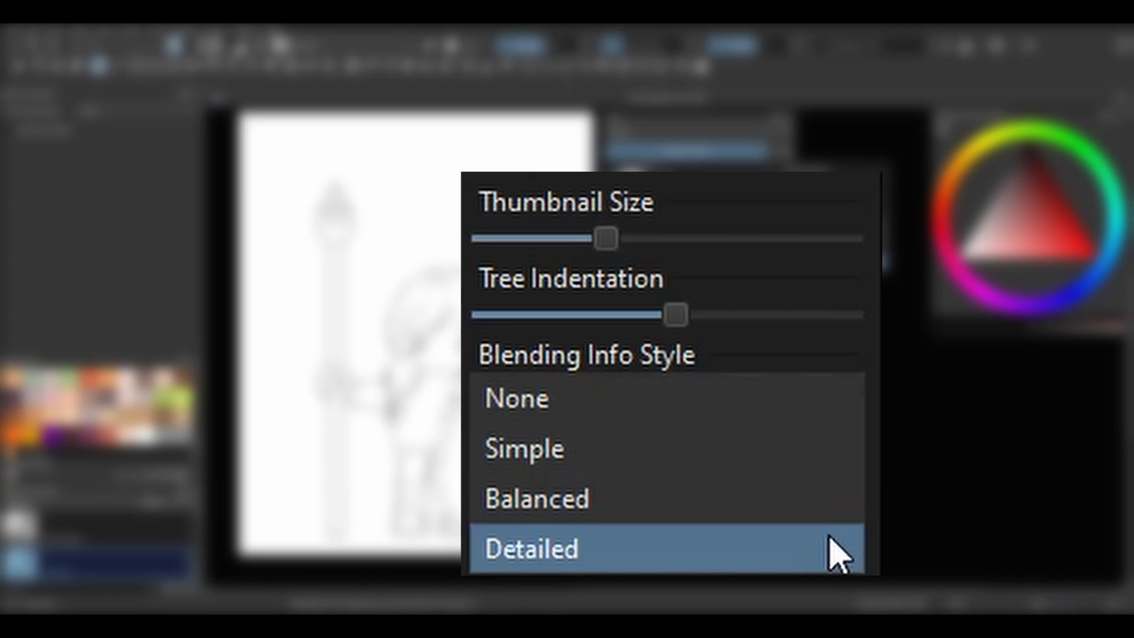
- Keep Blending Info Style at None and set VISAGE opacity to 68%
left_click(807, 399)
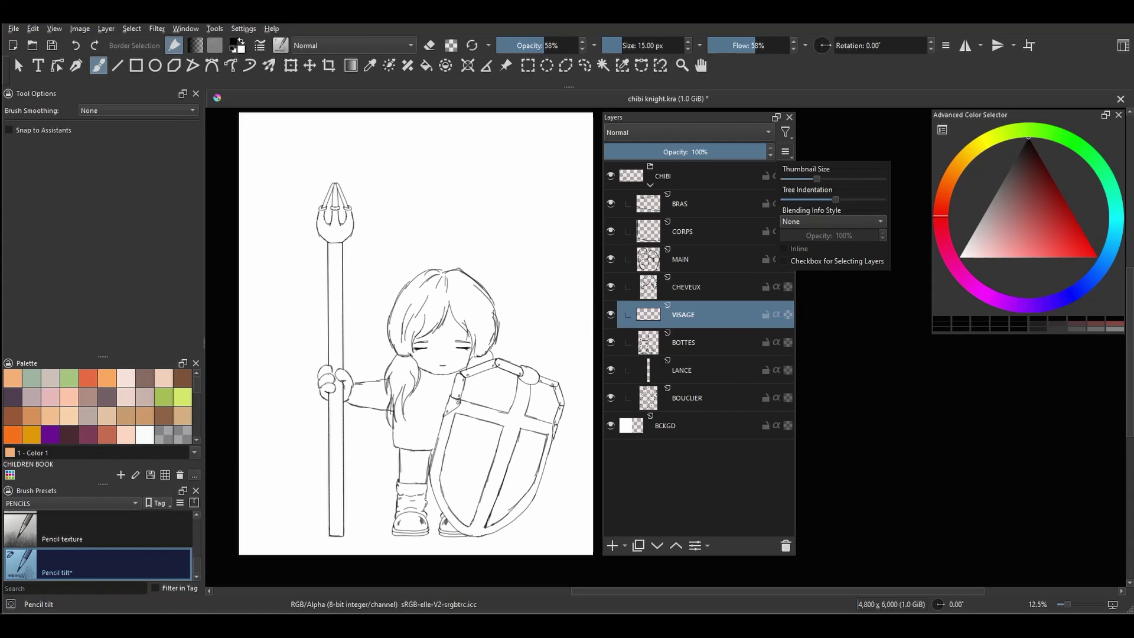
left_click(762, 152)
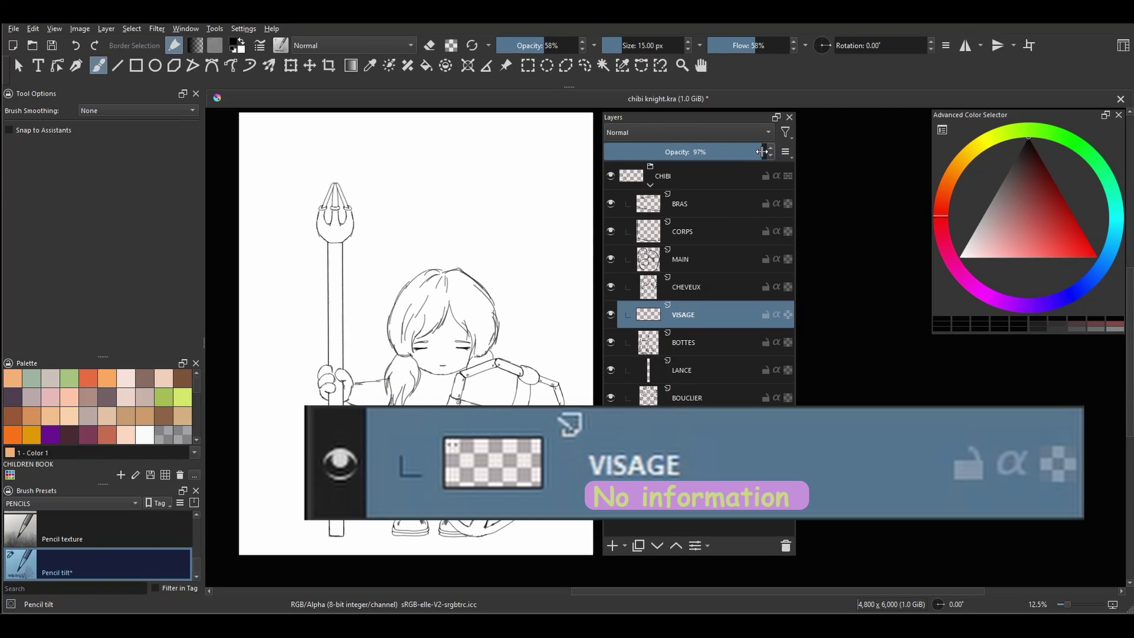
left_click_drag(763, 152, 719, 154)
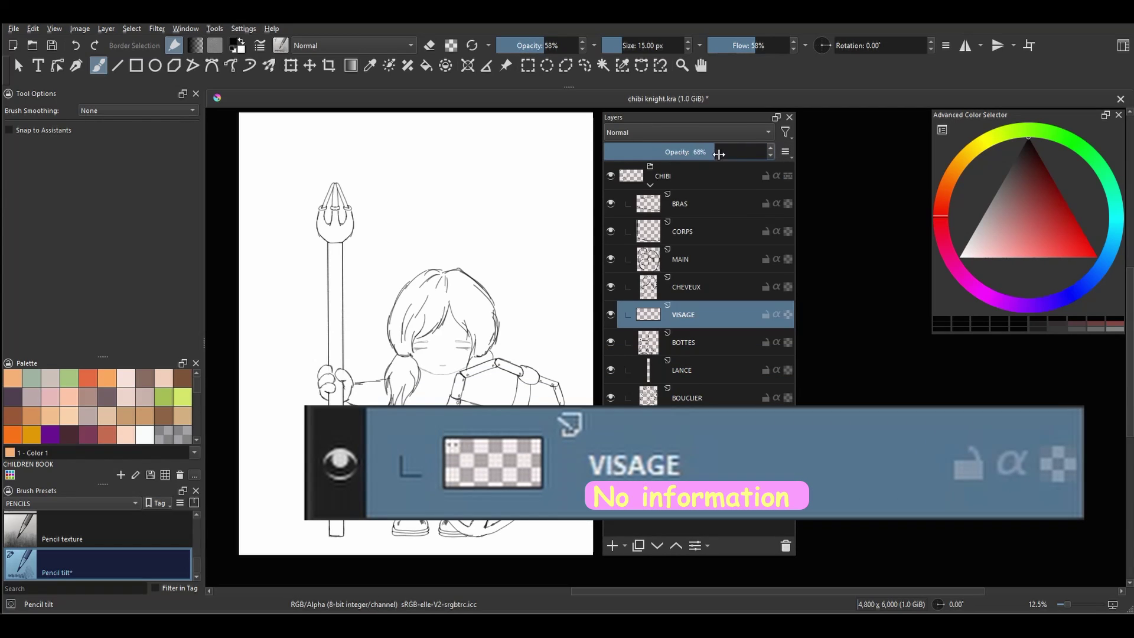
- Switch VISAGE to Overlay blending, then back to Normal
left_click(711, 134)
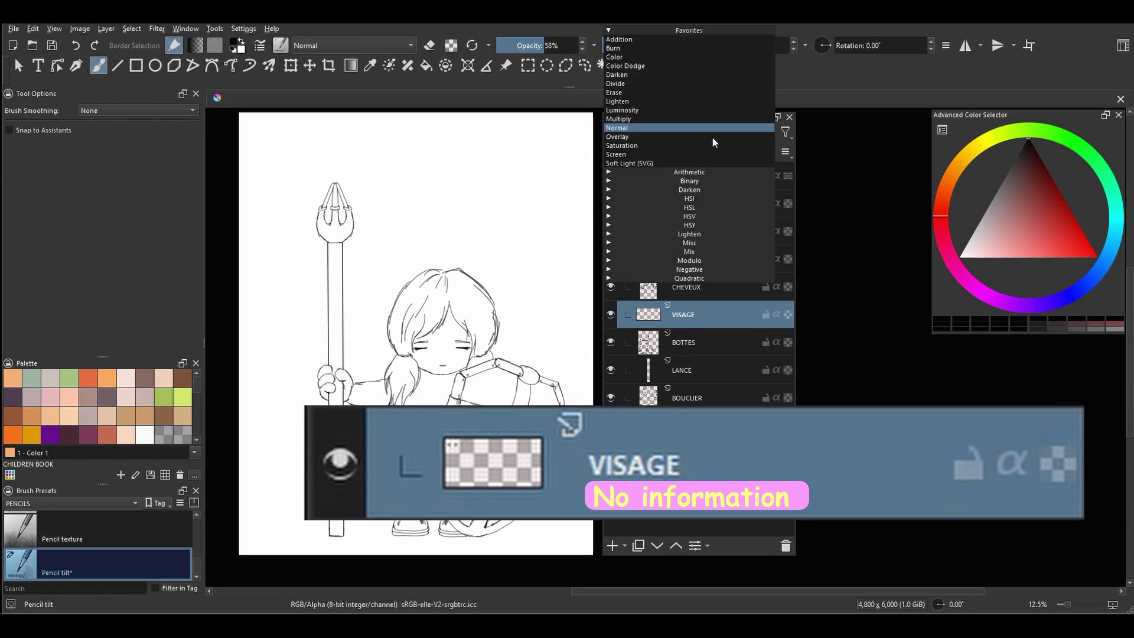
left_click(629, 128)
left_click(629, 133)
left_click(626, 136)
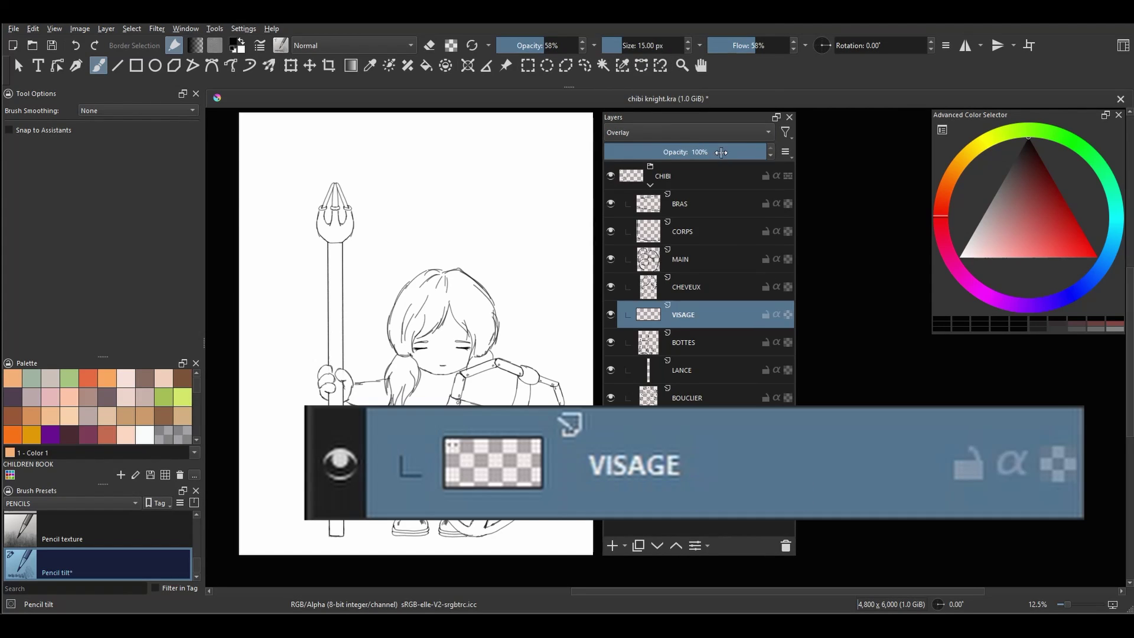
left_click(681, 133)
left_click(626, 123)
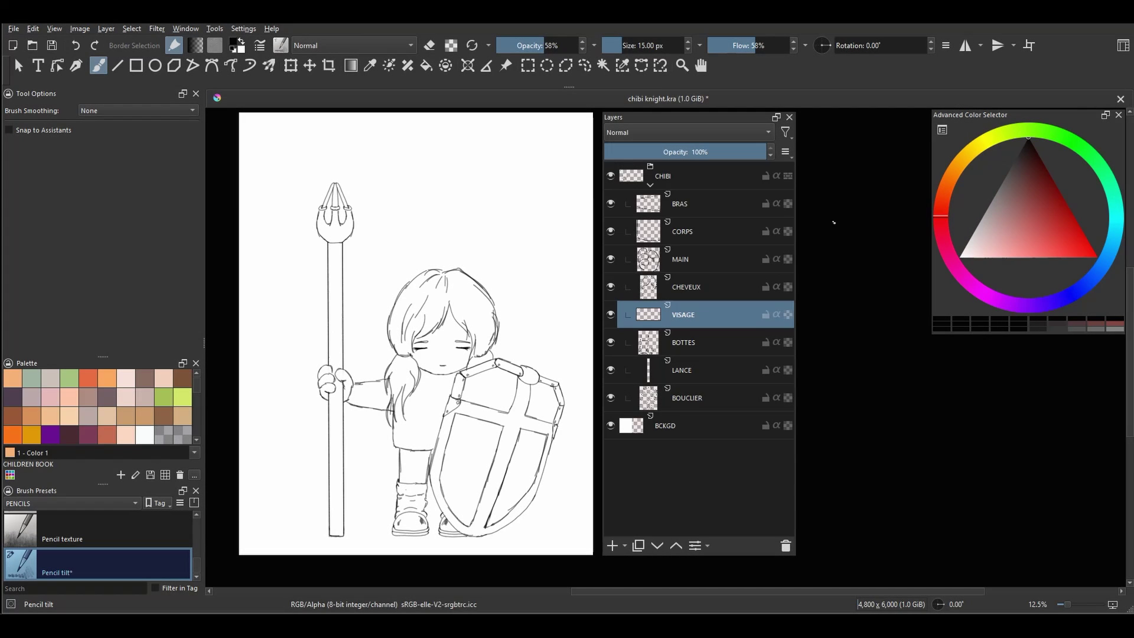
- Set Blending Info Style to Simple and lower VISAGE opacity to 31%
left_click(786, 152)
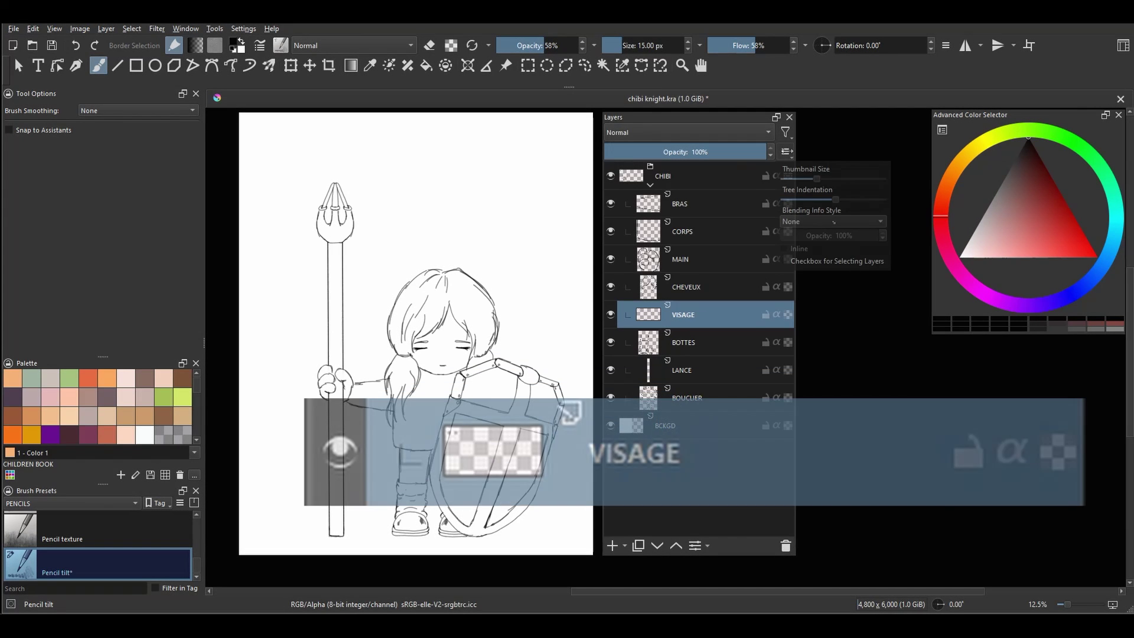
left_click(823, 236)
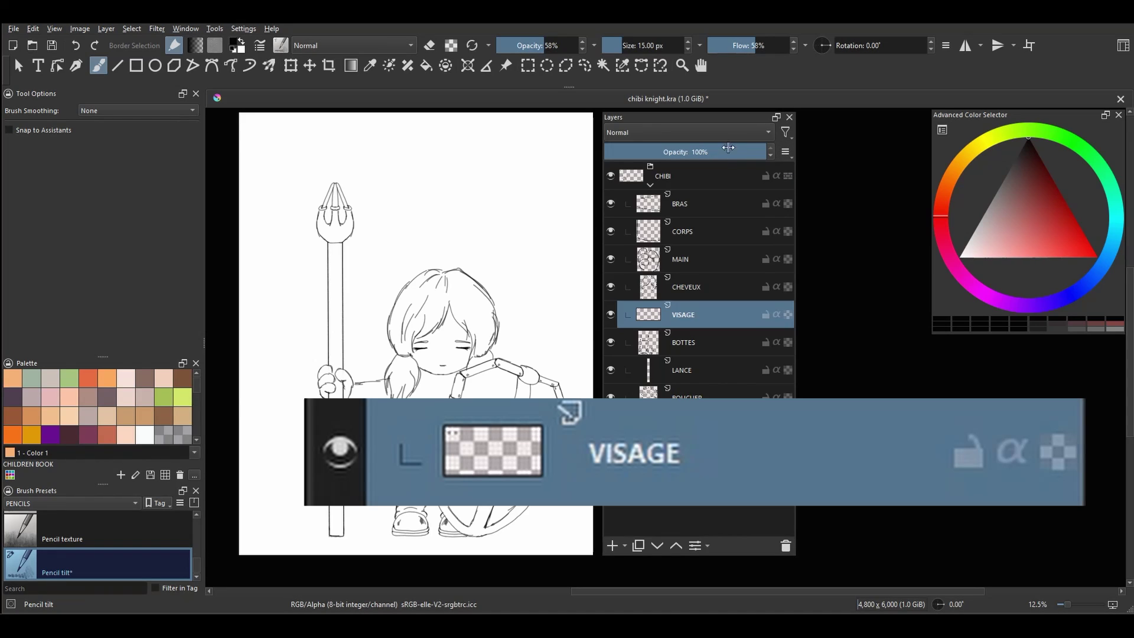
left_click_drag(728, 149, 655, 153)
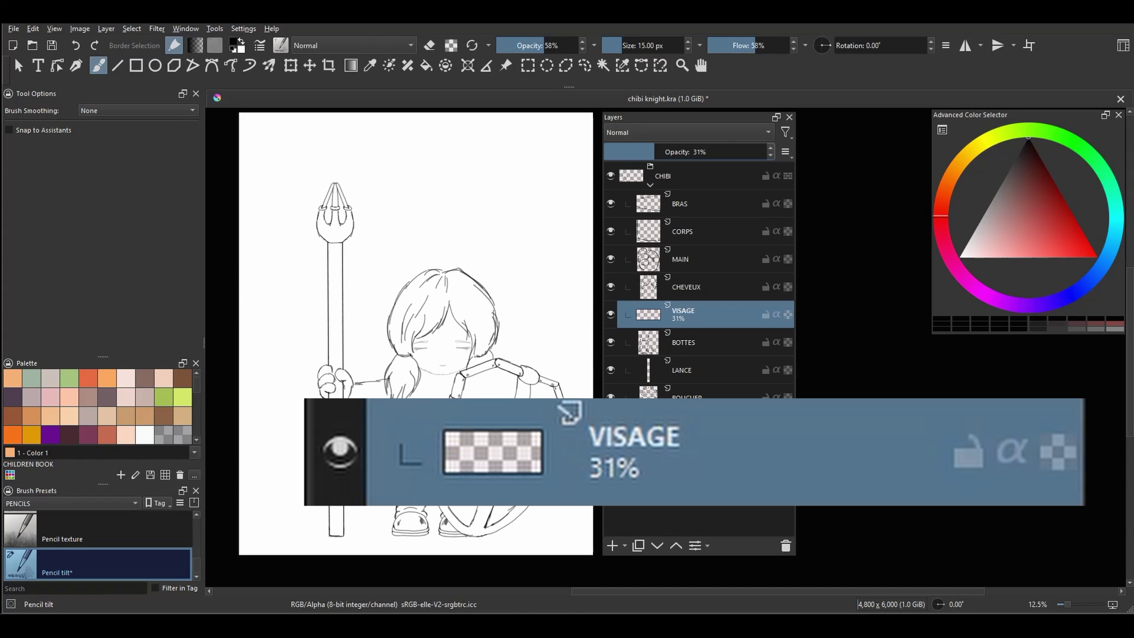
- Set VISAGE to Multiply, raise its opacity back to full, then return it to Normal
left_click(657, 133)
left_click(636, 122)
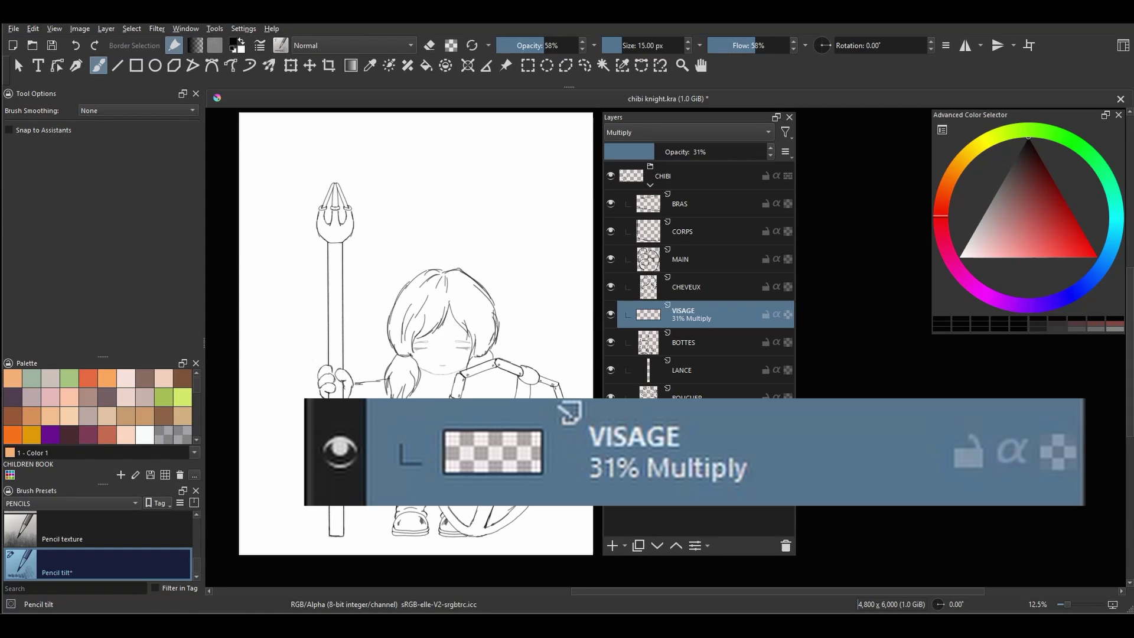
left_click_drag(653, 152, 768, 151)
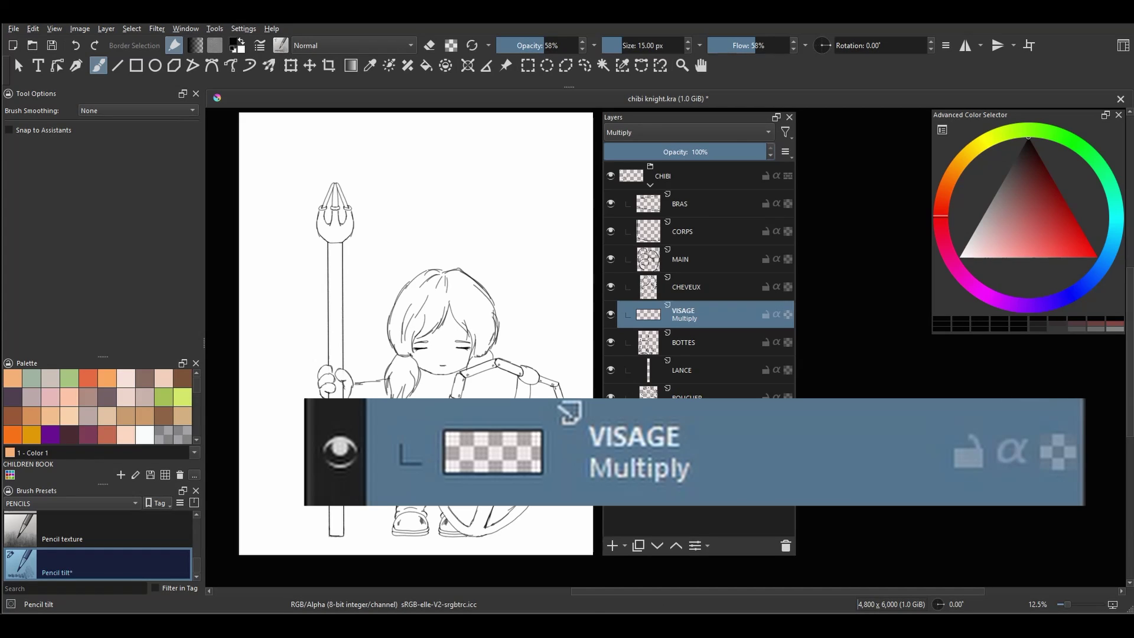
left_click(643, 129)
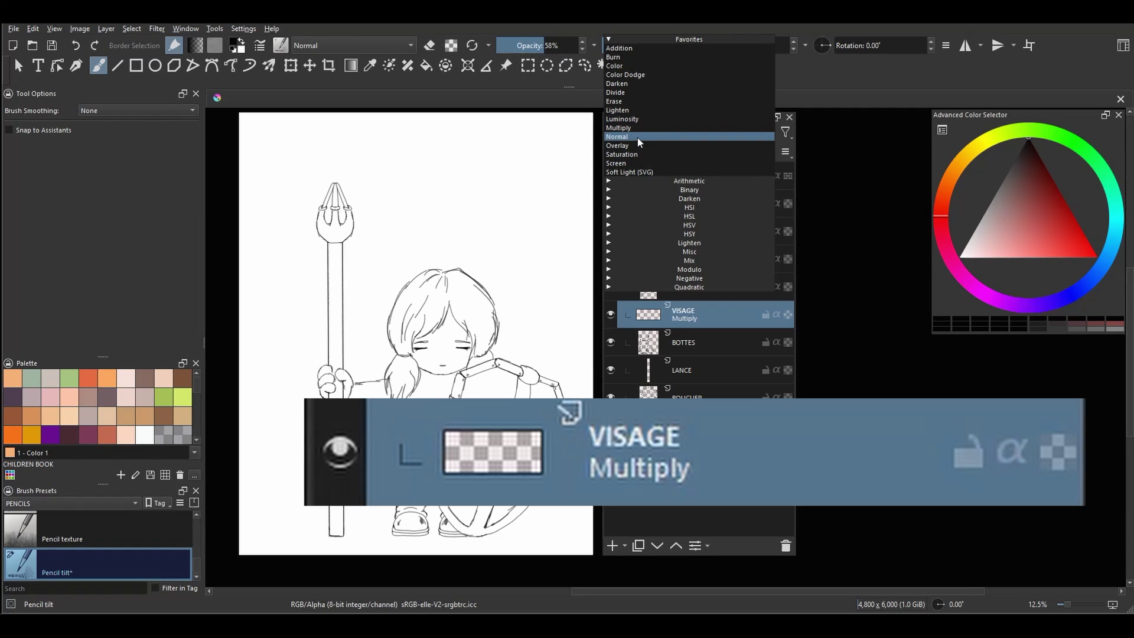
left_click(640, 137)
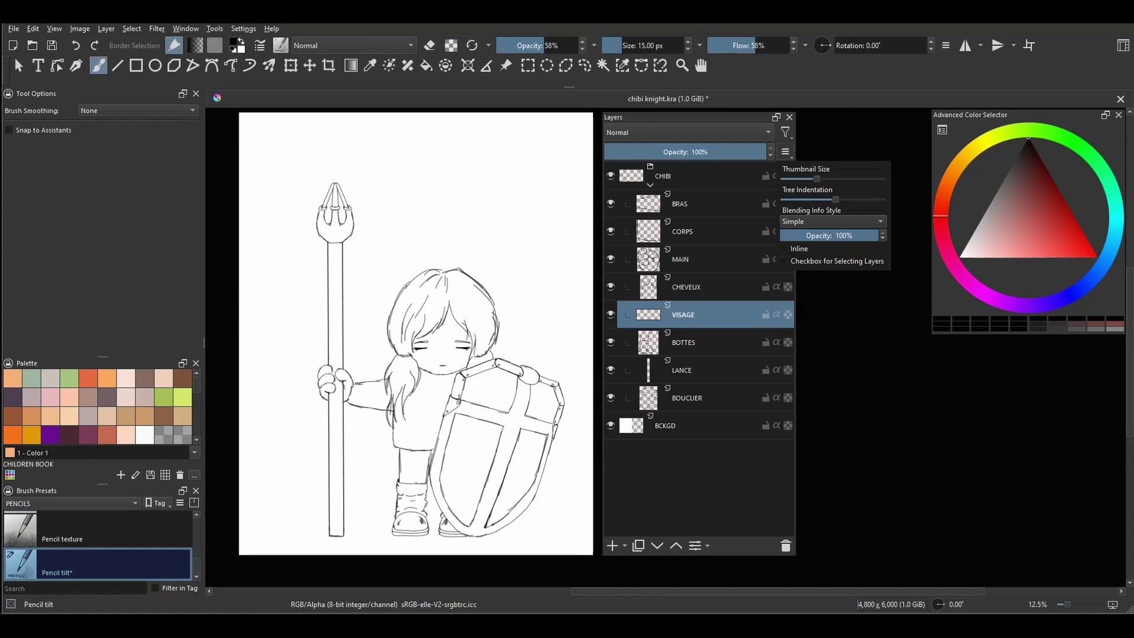
- Switch Blending Info Style to Balanced and set VISAGE to Multiply
left_click(881, 222)
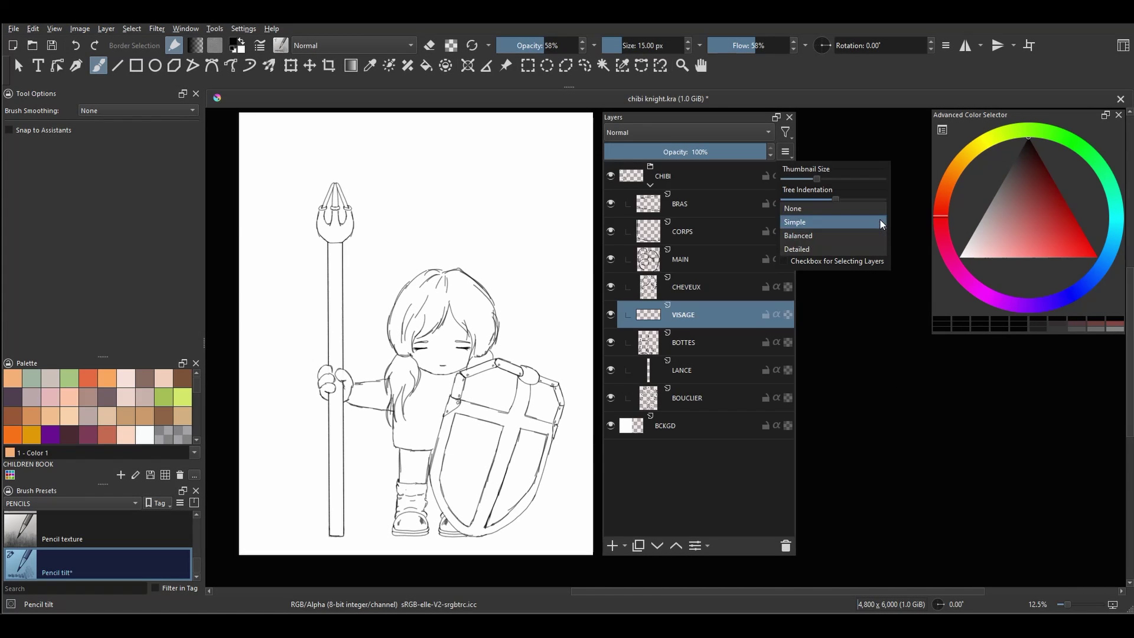
left_click(806, 235)
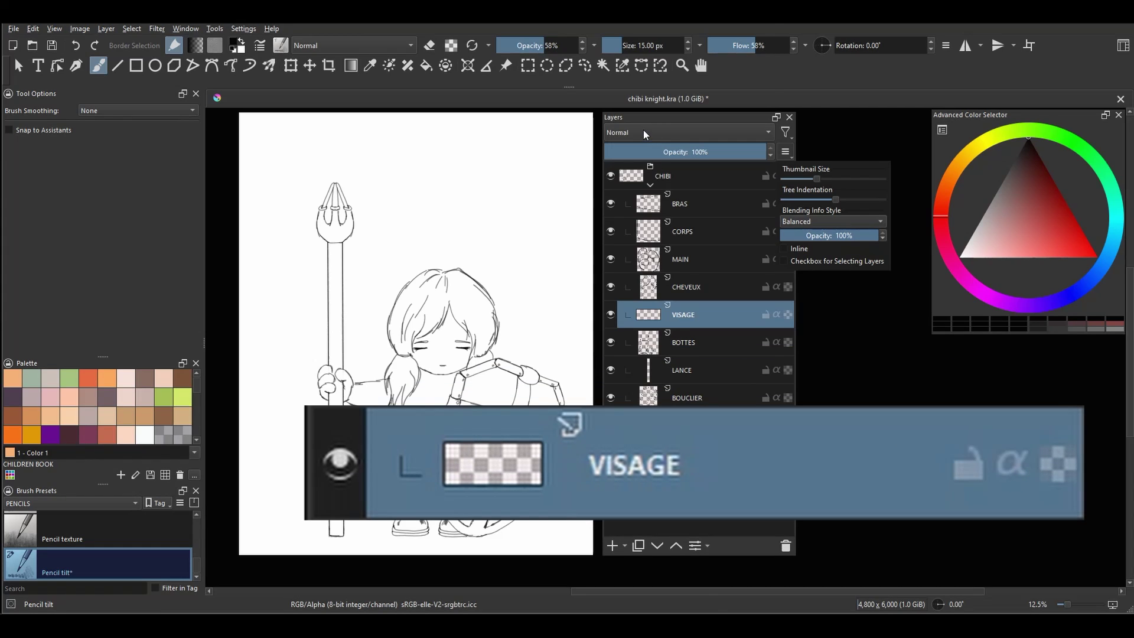
left_click(643, 131)
left_click(631, 119)
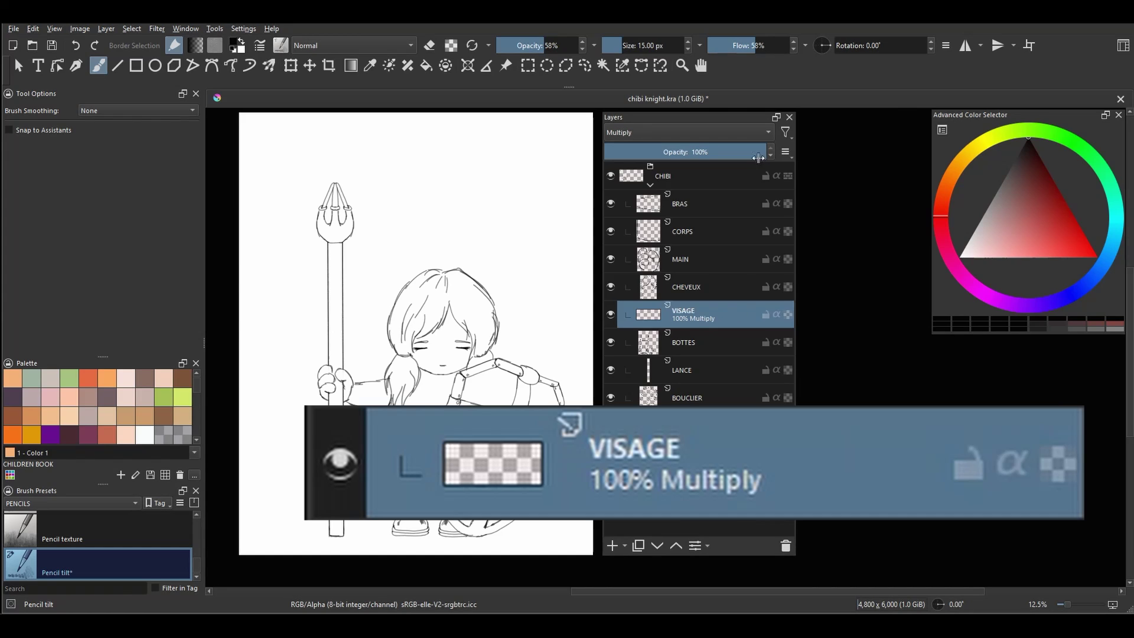
- Drag VISAGE opacity down to about 66% and back up to 100%
left_click_drag(761, 155, 678, 155)
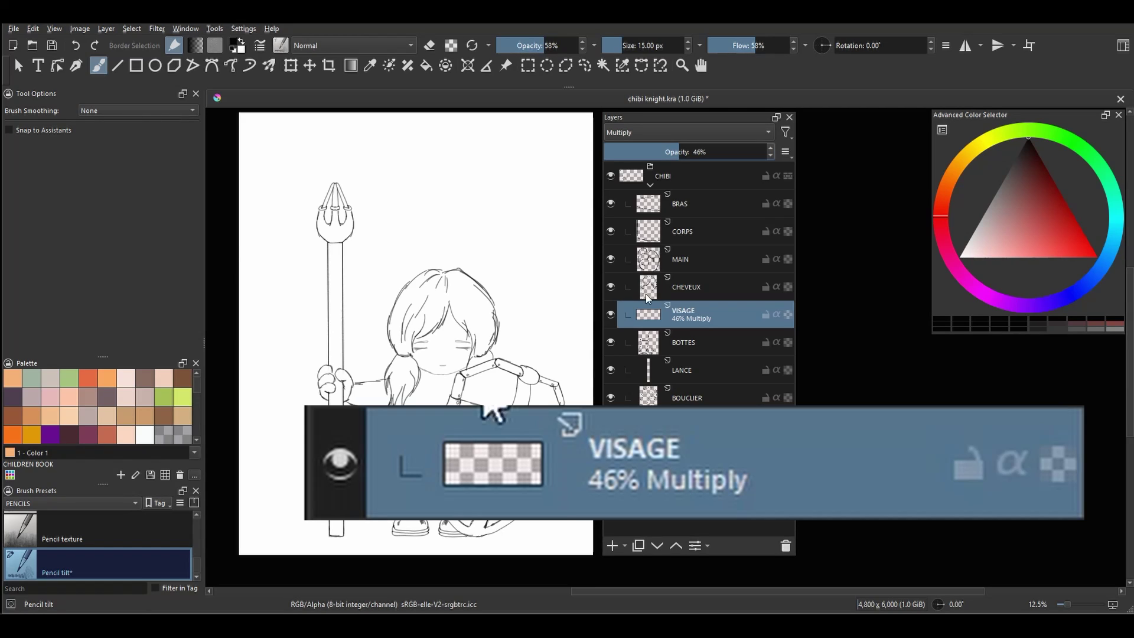
left_click_drag(680, 154, 771, 153)
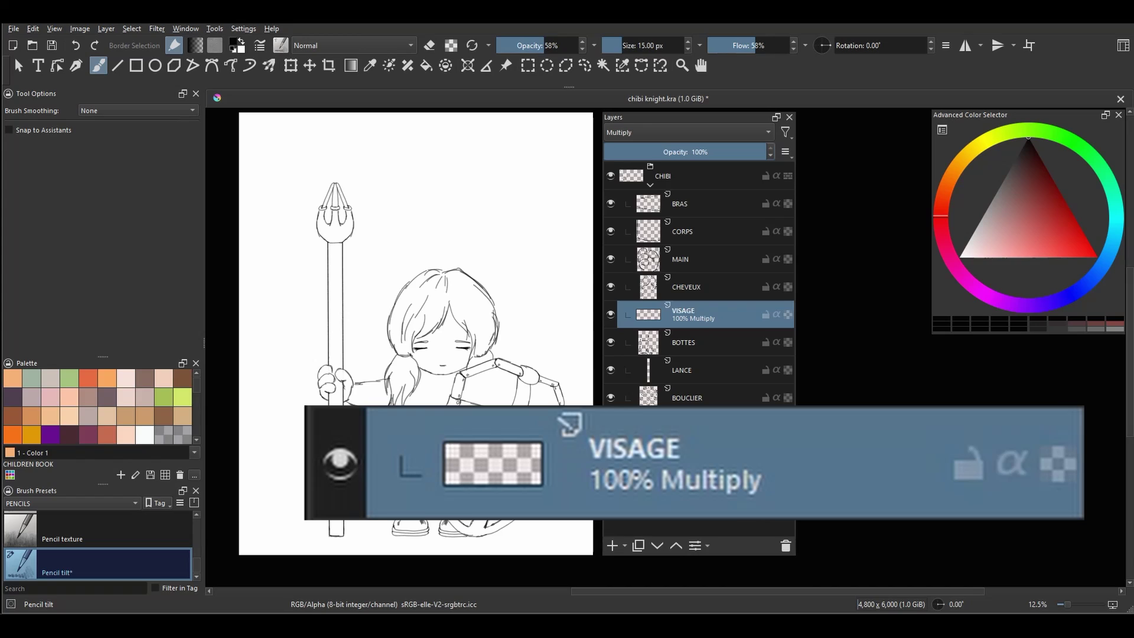
left_click(636, 134)
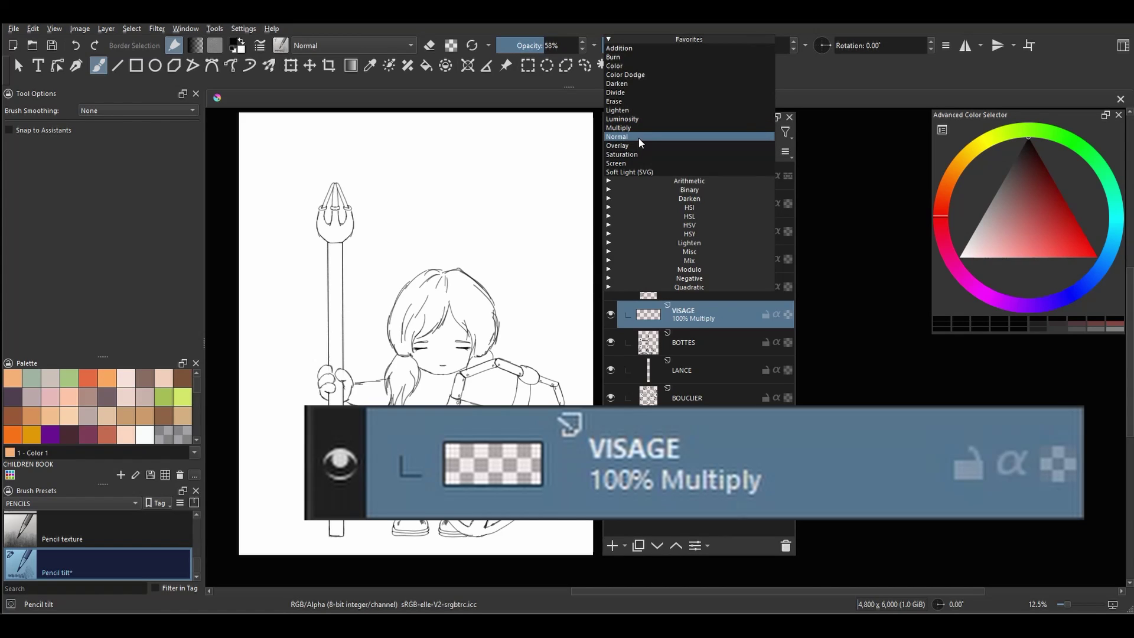
- Set VISAGE to Normal blending, then to Luminosity
left_click(639, 137)
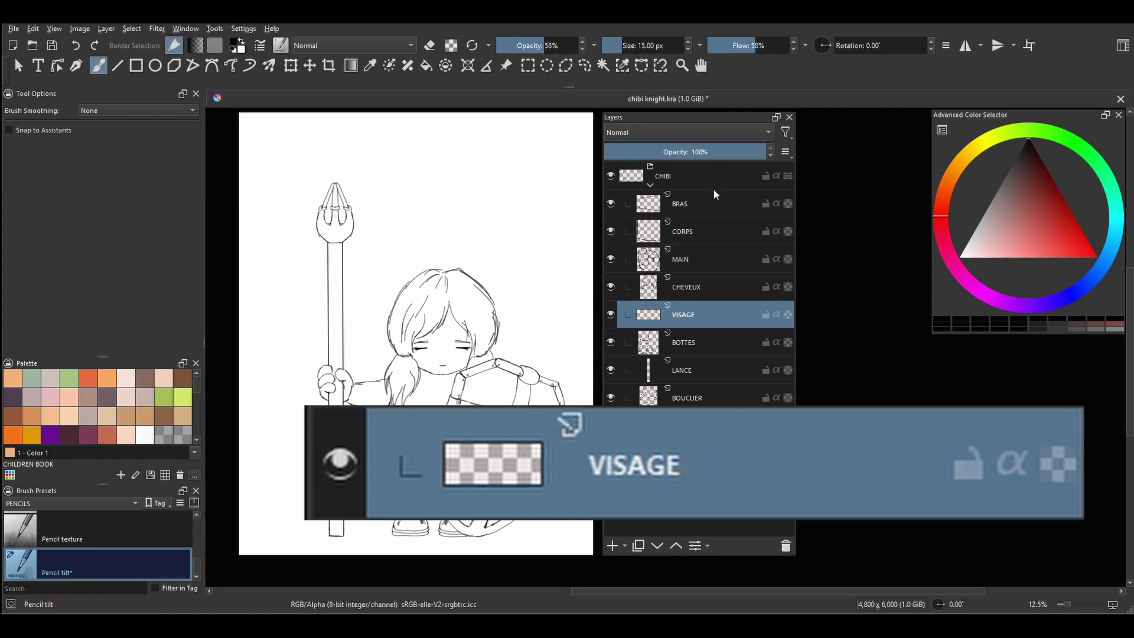
left_click(669, 135)
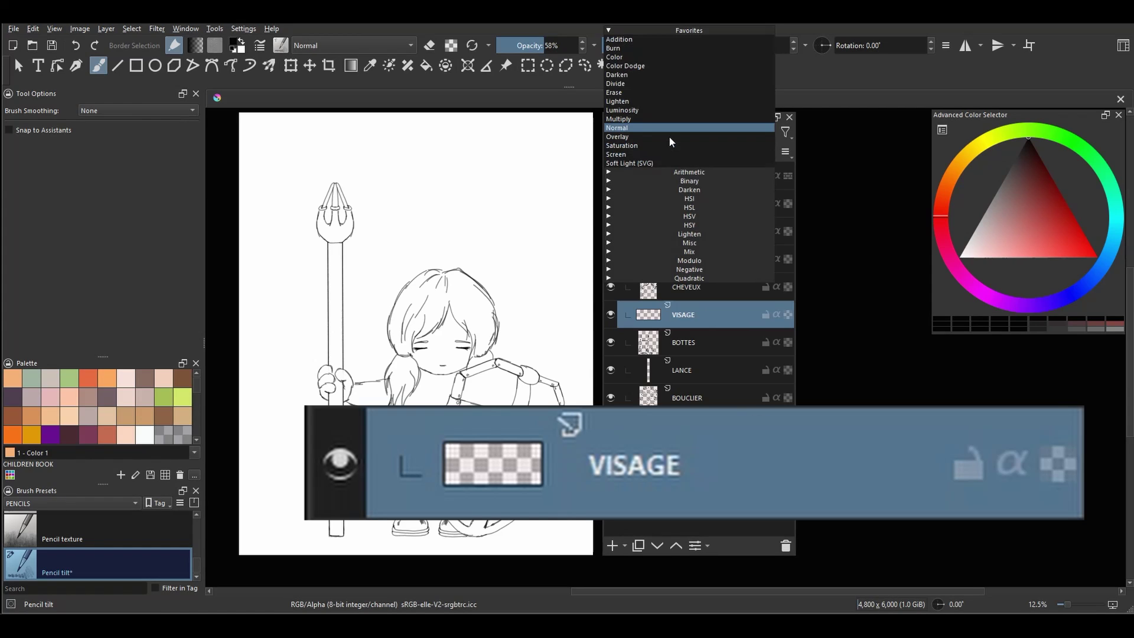
left_click(624, 111)
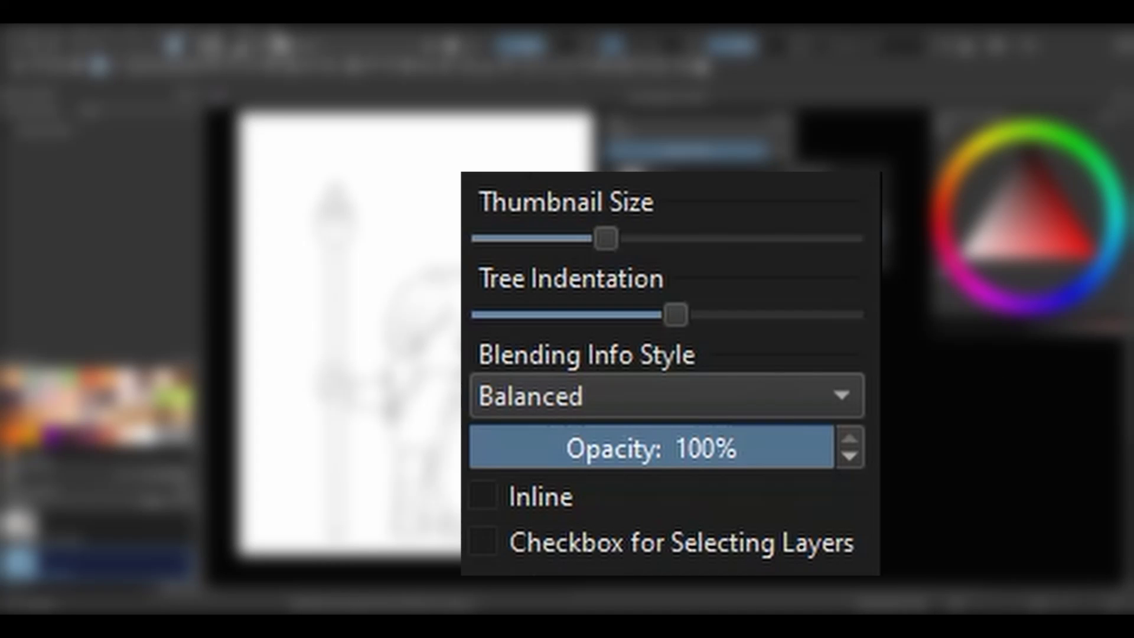
- Switch Blending Info Style back to Simple and set VISAGE to Luminosity at 31% opacity
left_click(844, 395)
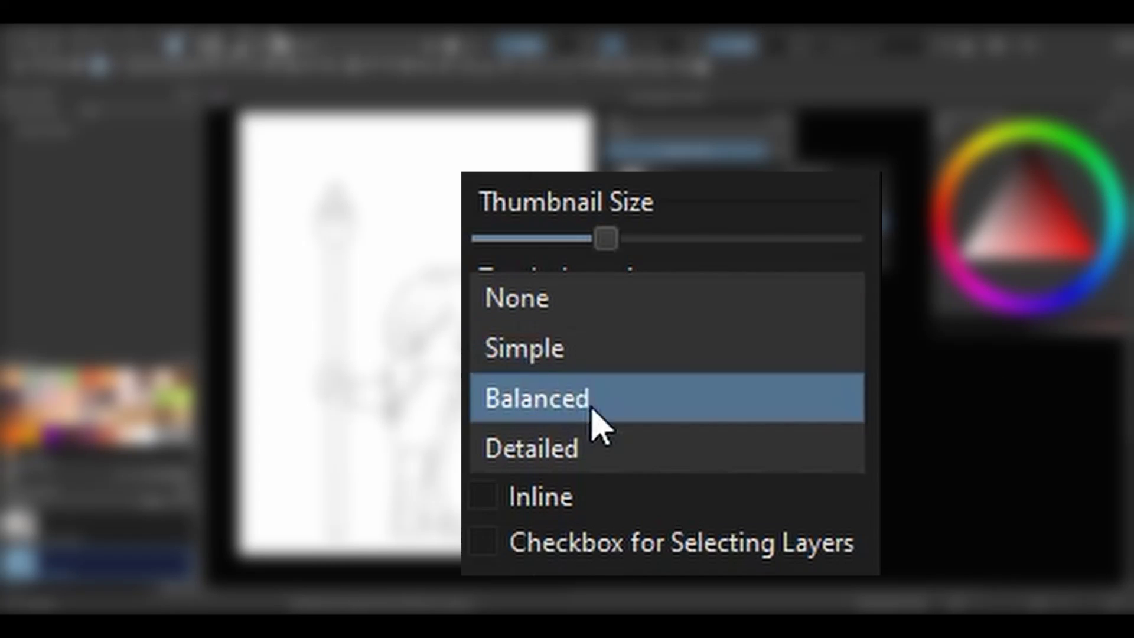
left_click(605, 363)
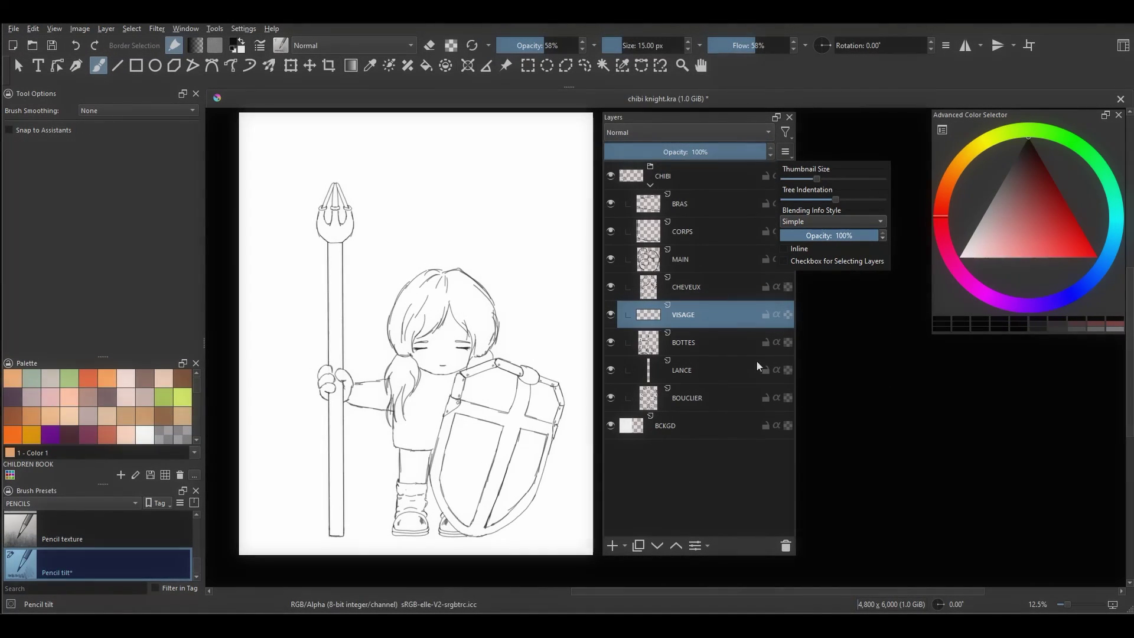
left_click(690, 132)
left_click(635, 115)
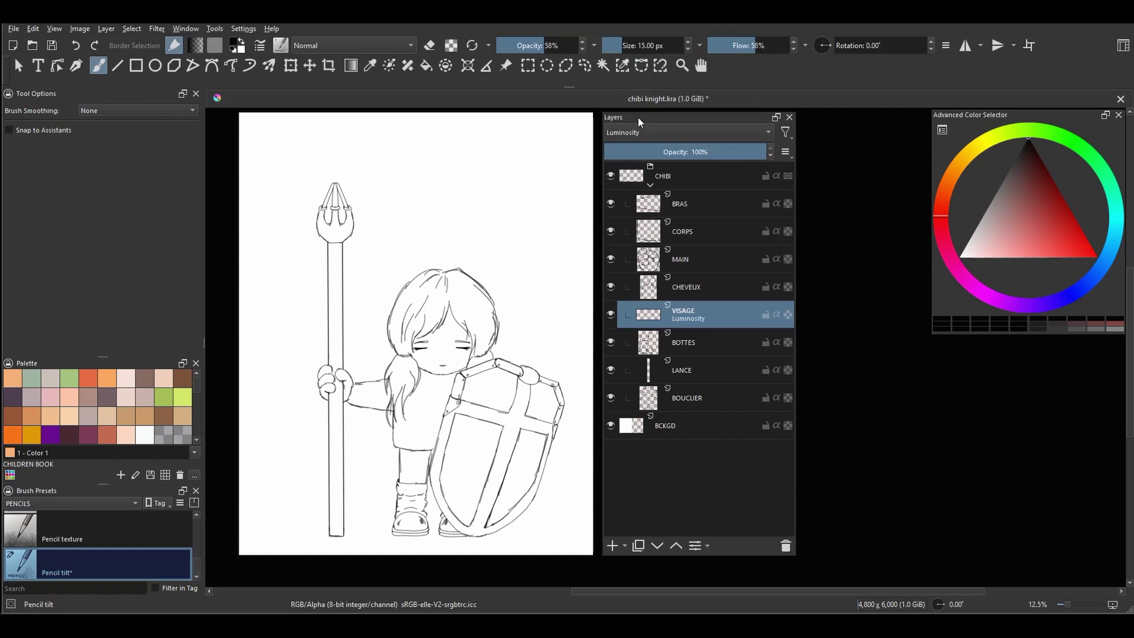
left_click_drag(738, 152, 654, 152)
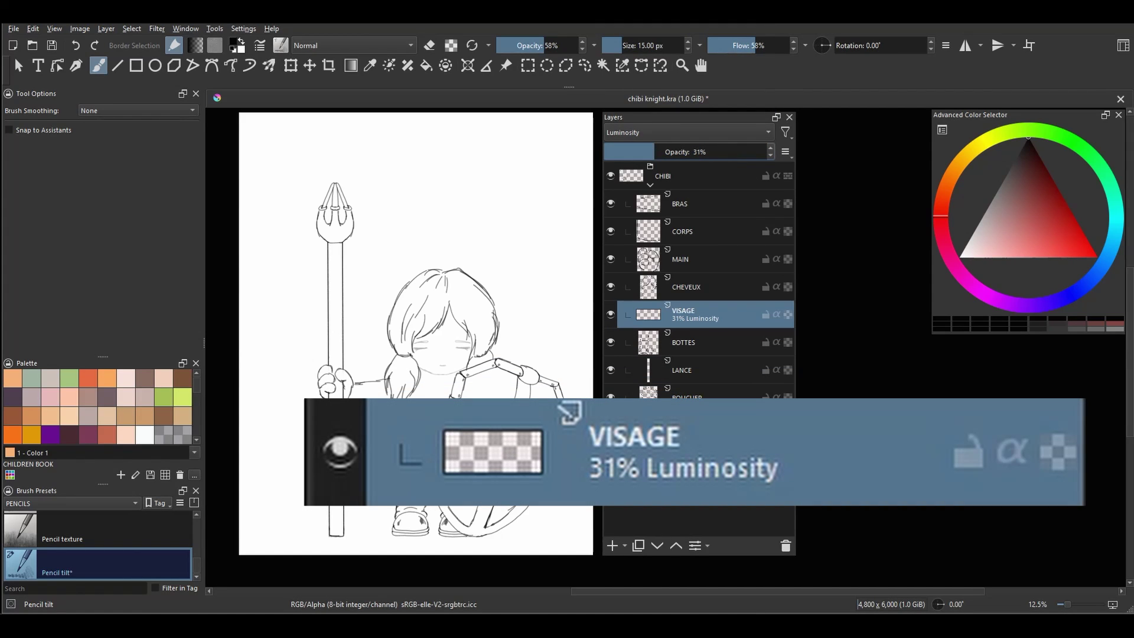
- Fade the blending info text to 56% in the docker options, then strengthen it again
left_click(786, 152)
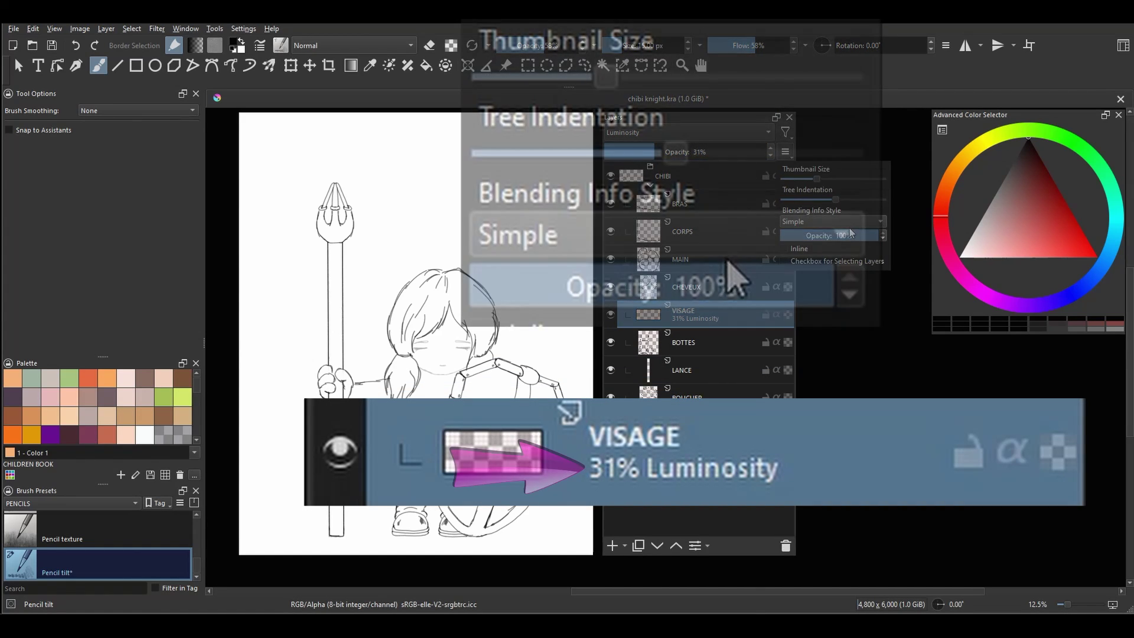
left_click_drag(767, 249, 765, 248)
left_click_drag(791, 285, 479, 289)
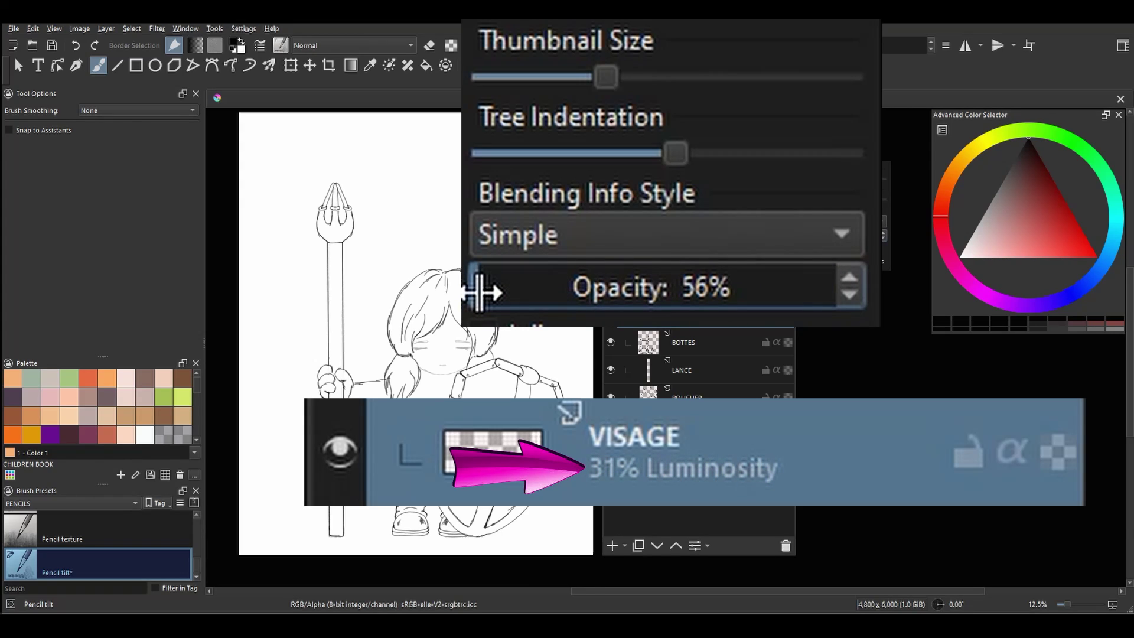
left_click_drag(479, 292, 863, 309)
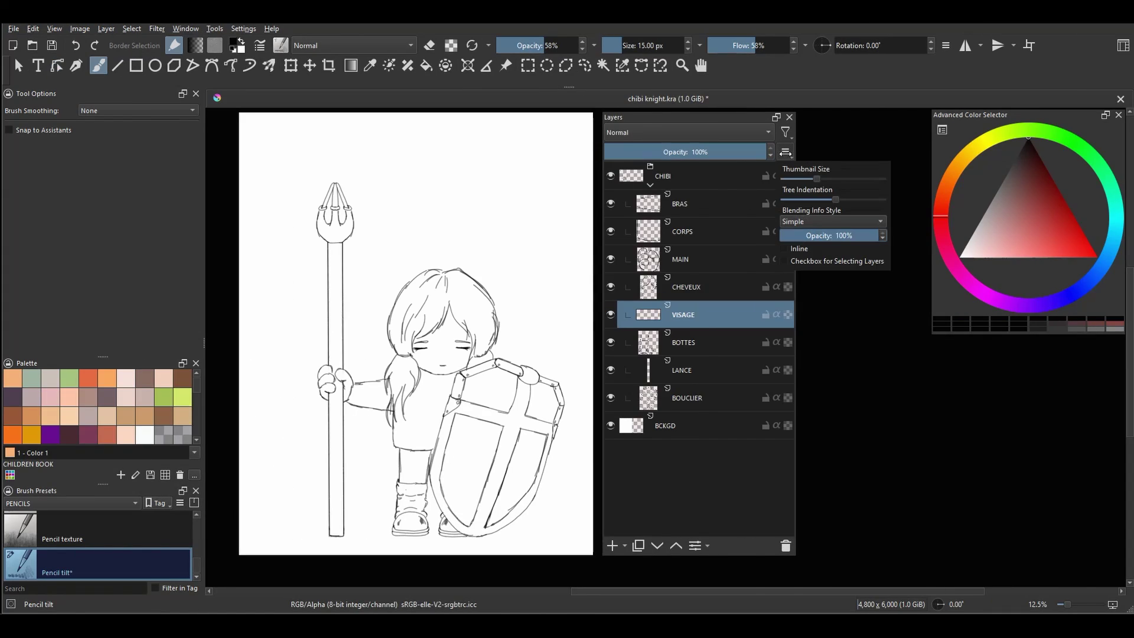
- Choose the Detailed blending info style so each row shows '100% Normal'
left_click(834, 221)
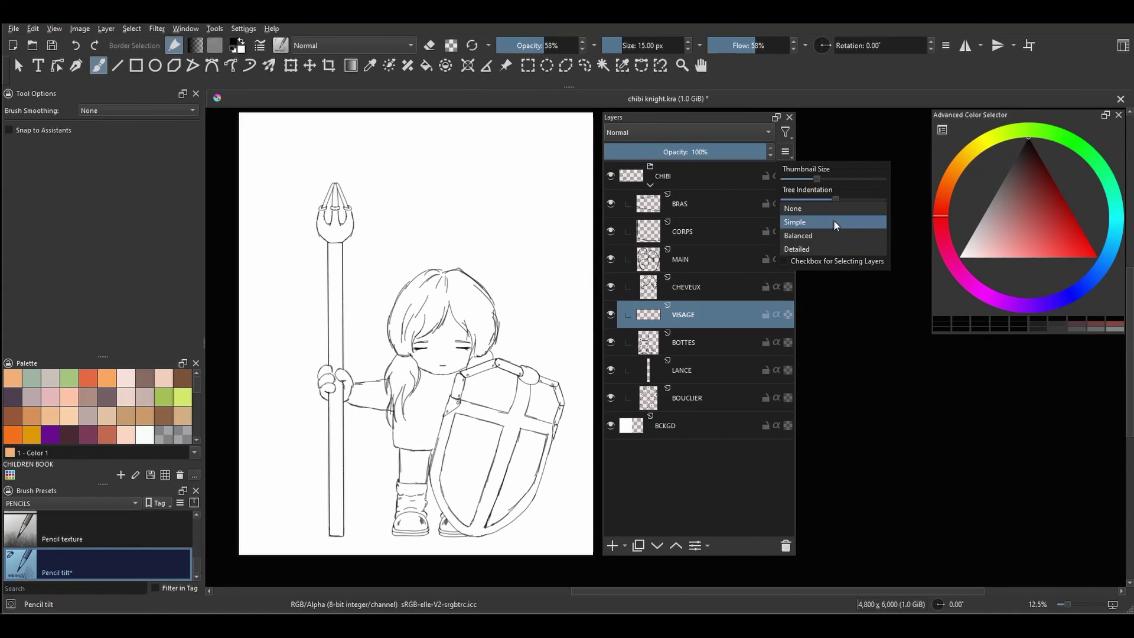
left_click(803, 248)
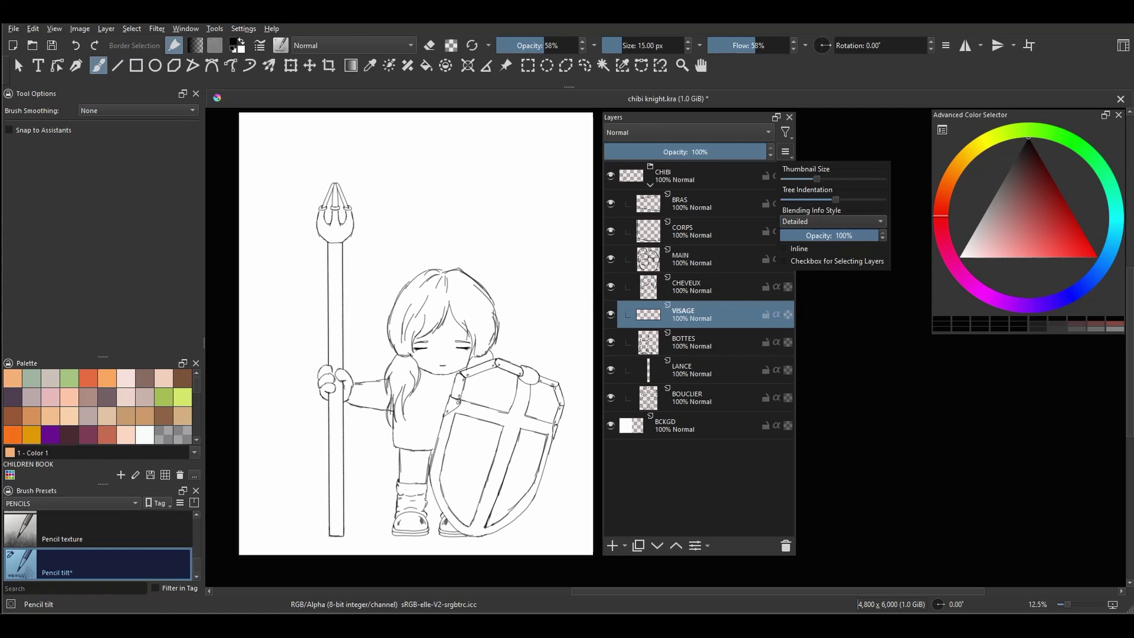
- Set VISAGE to 39% opacity with Overlay and CHEVEUX to 46% with Multiply
key("Escape")
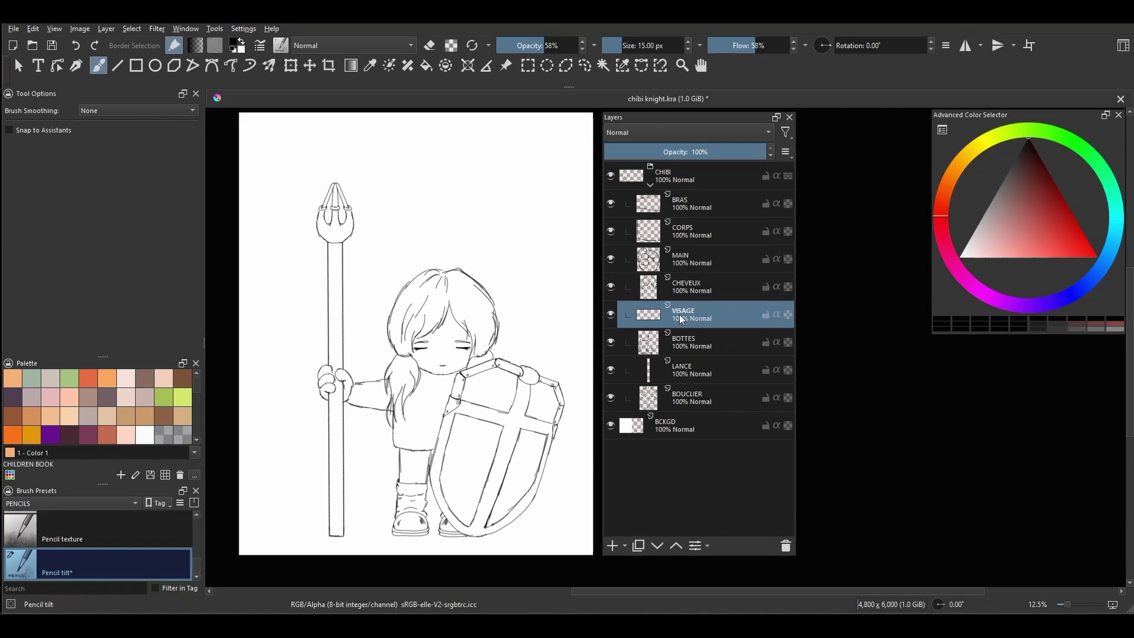
left_click_drag(717, 152, 668, 151)
left_click(650, 133)
left_click(653, 136)
left_click(685, 288)
left_click(650, 132)
left_click(629, 115)
- Set MAIN to 12% opacity with Burn and CORPS to 73% with Screen
left_click(680, 259)
left_click(641, 132)
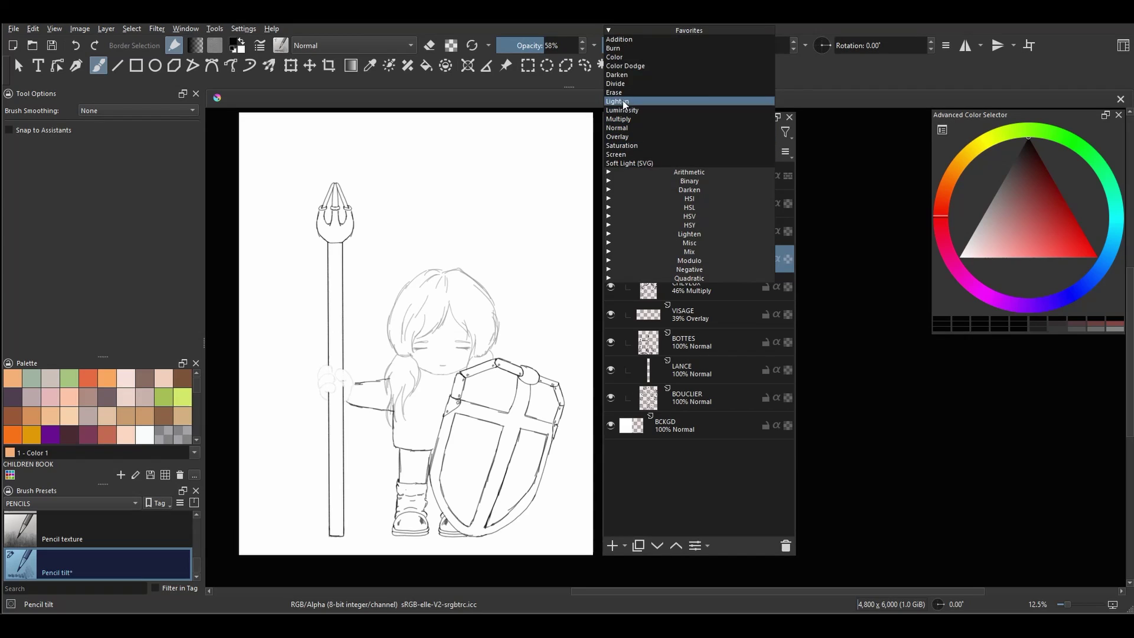
left_click(617, 49)
left_click(686, 228)
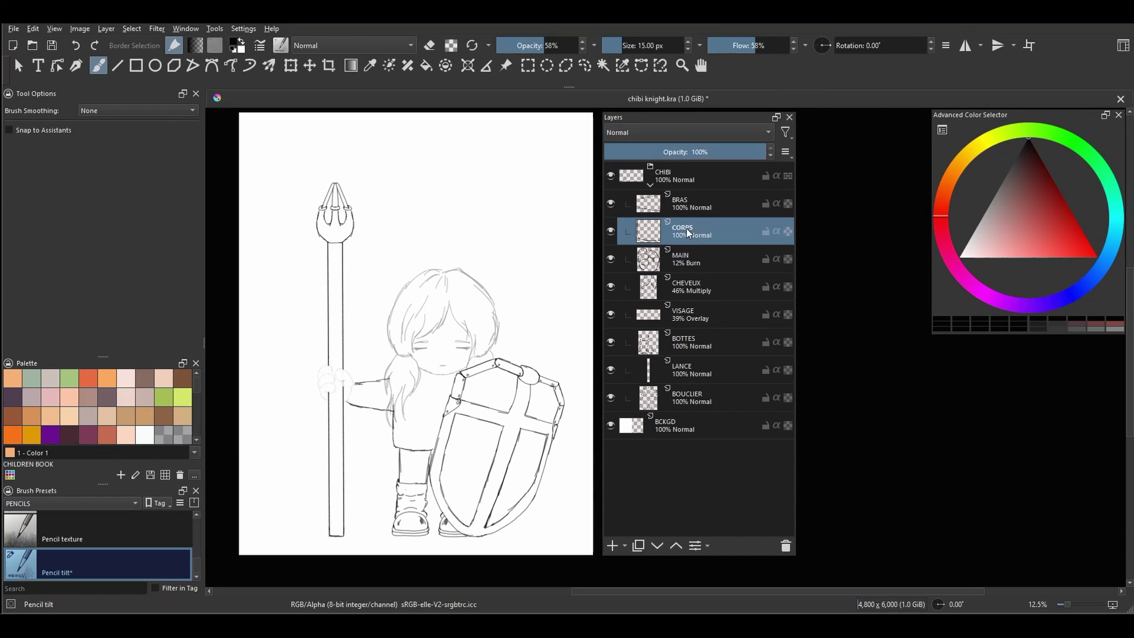
left_click_drag(735, 152, 722, 152)
left_click(638, 132)
left_click(619, 155)
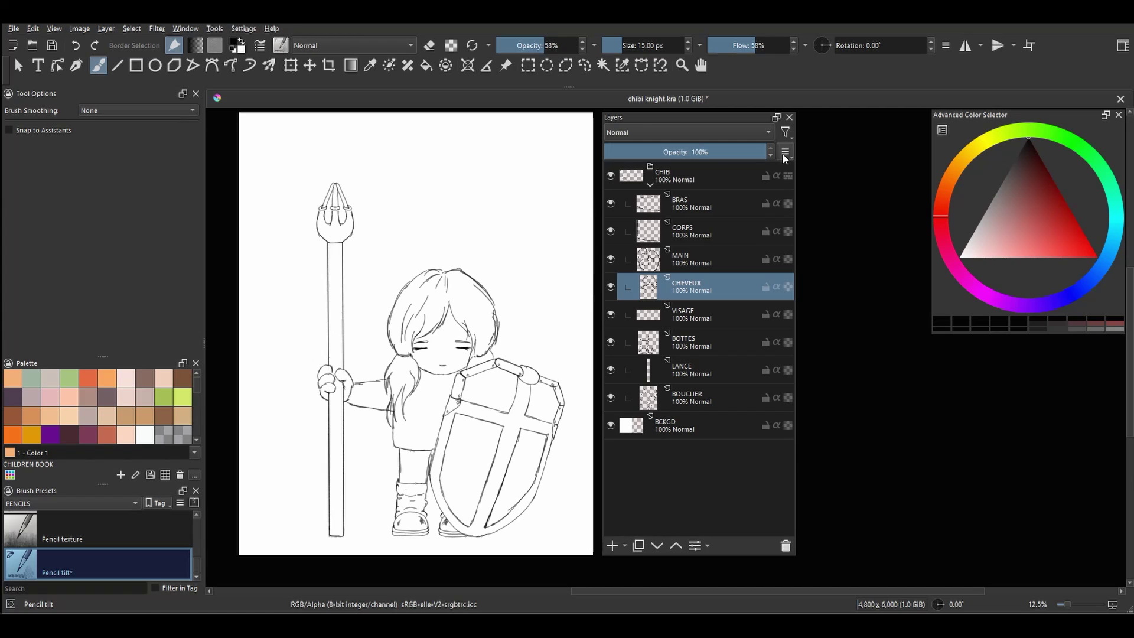
left_click(785, 154)
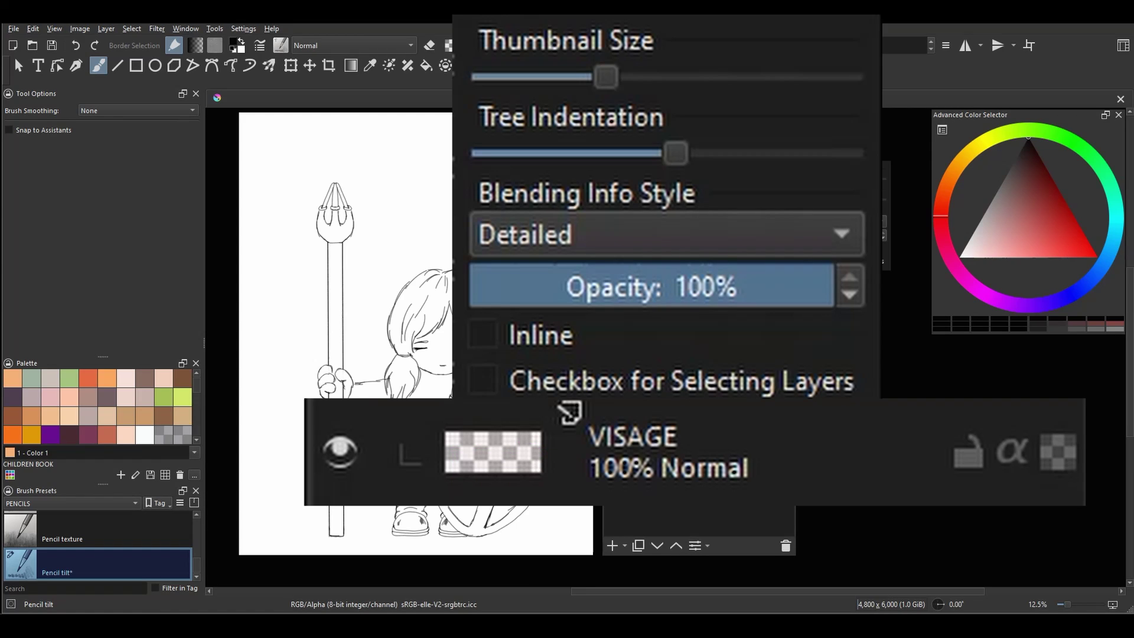
left_click(487, 342)
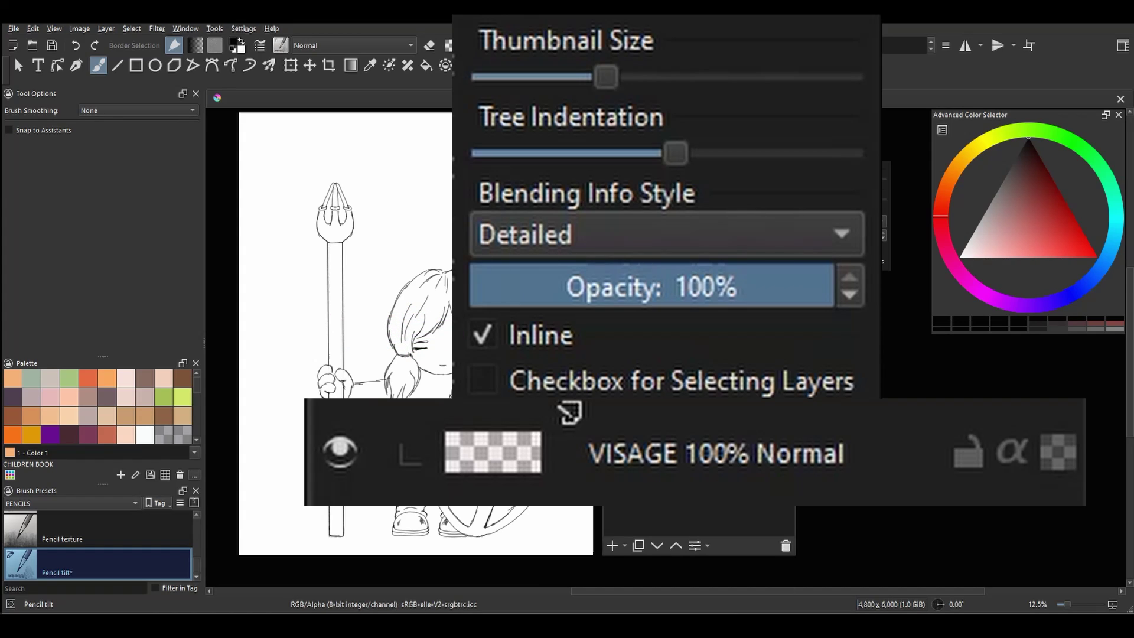
left_click(485, 337)
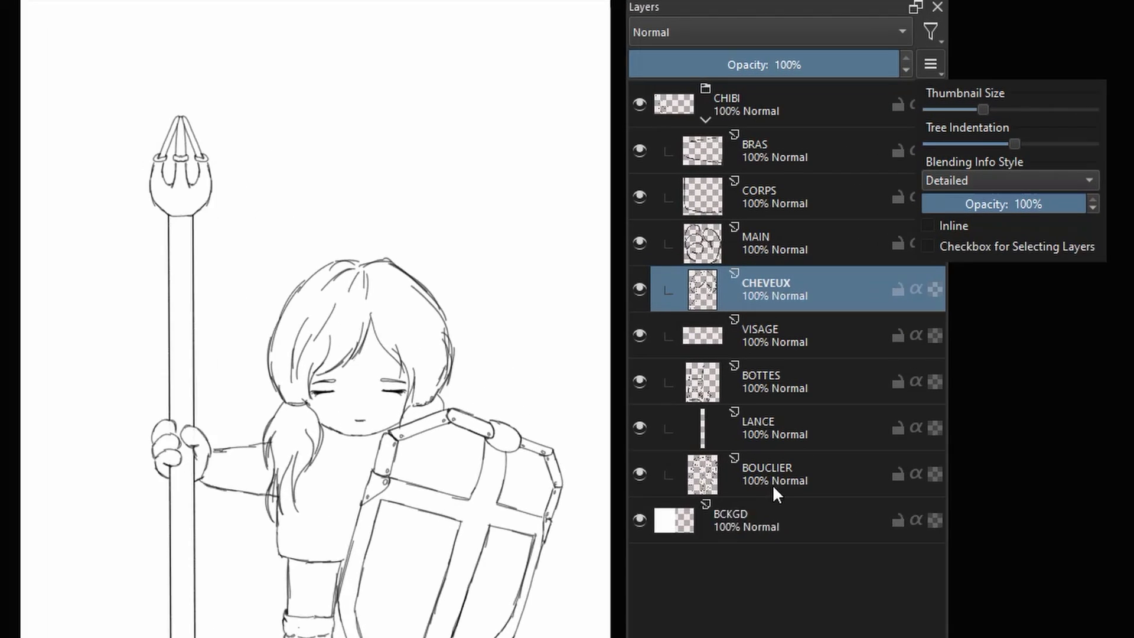
- Select BRAS, CORPS, MAIN, CHEVEUX and VISAGE one at a time
left_click(674, 146)
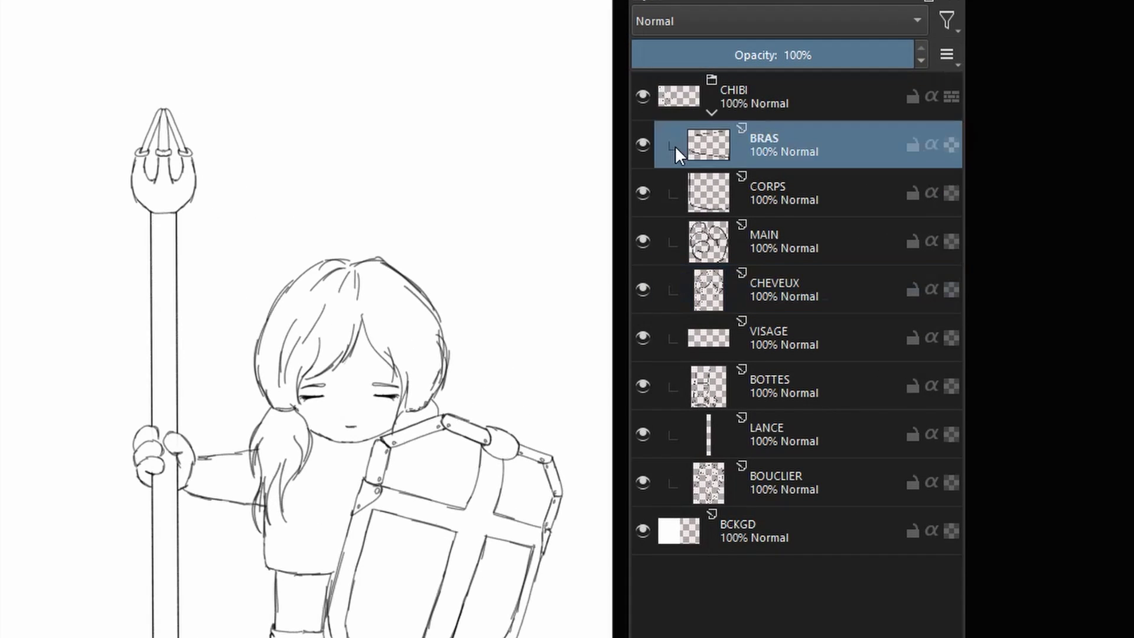
left_click(679, 190)
left_click(674, 237)
left_click(674, 288)
left_click(674, 334)
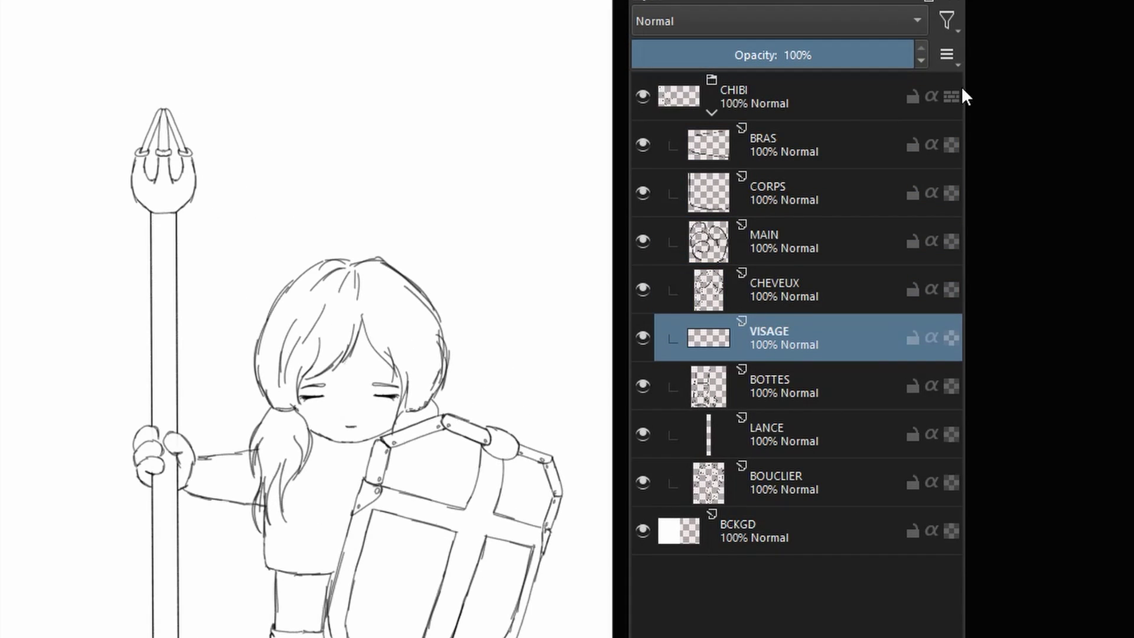
- Turn on Checkbox for Selecting Layers and tick BRAS, CORPS, MAIN and CHEVEUX
left_click(947, 54)
left_click(951, 243)
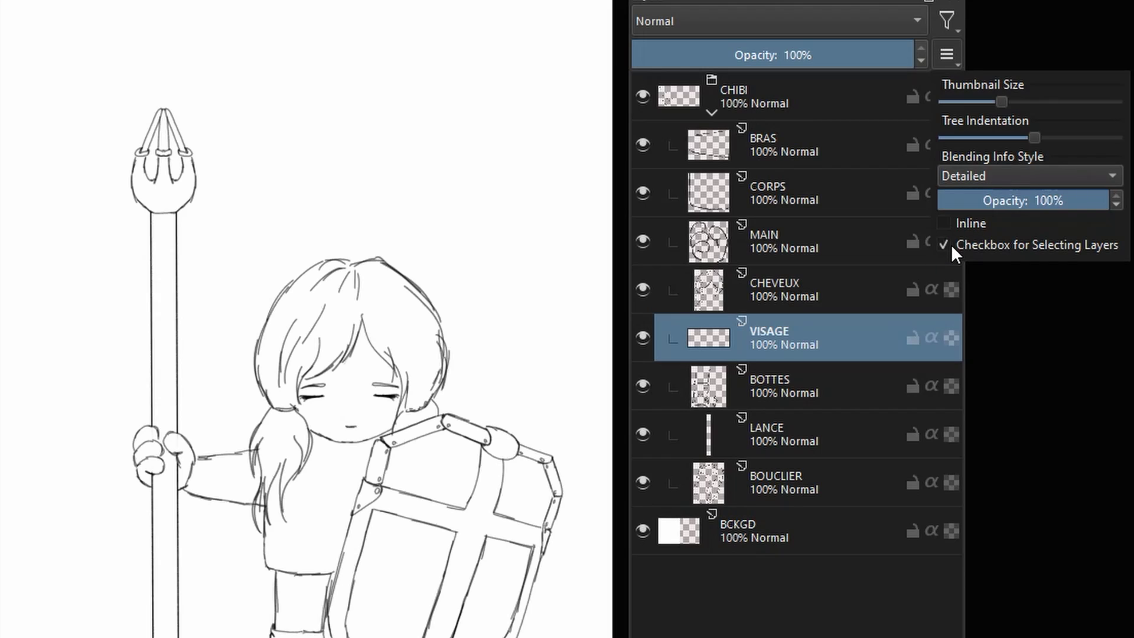
left_click(666, 145)
left_click(666, 193)
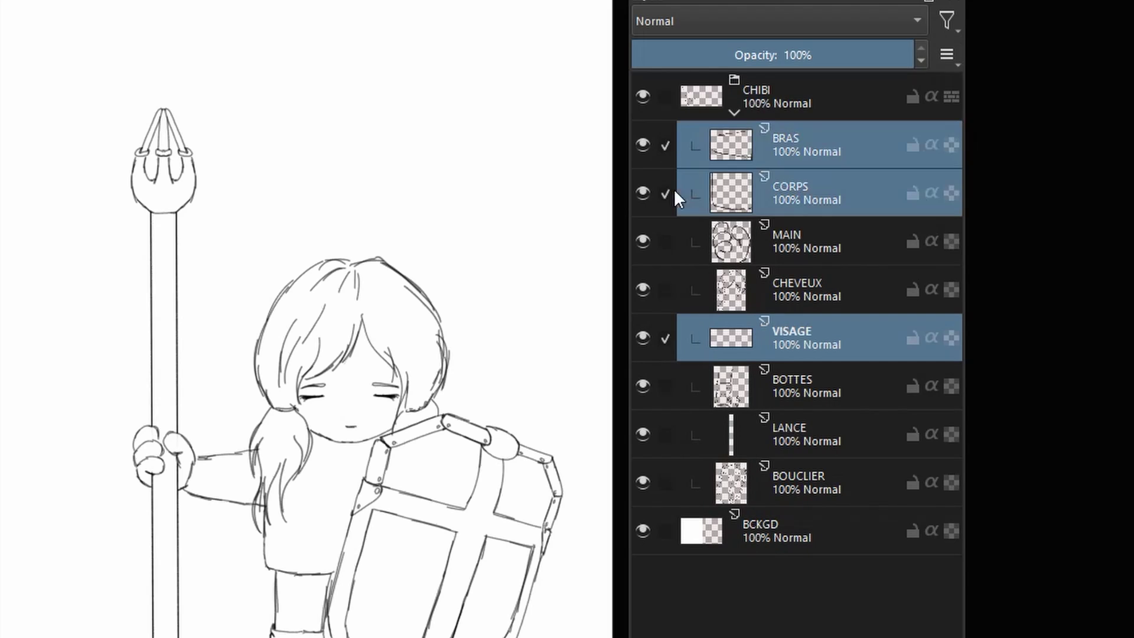
left_click(666, 242)
left_click(666, 290)
- Untick MAIN, VISAGE, CORPS and BRAS, then tick VISAGE so only CHEVEUX and VISAGE are selected
left_click(666, 241)
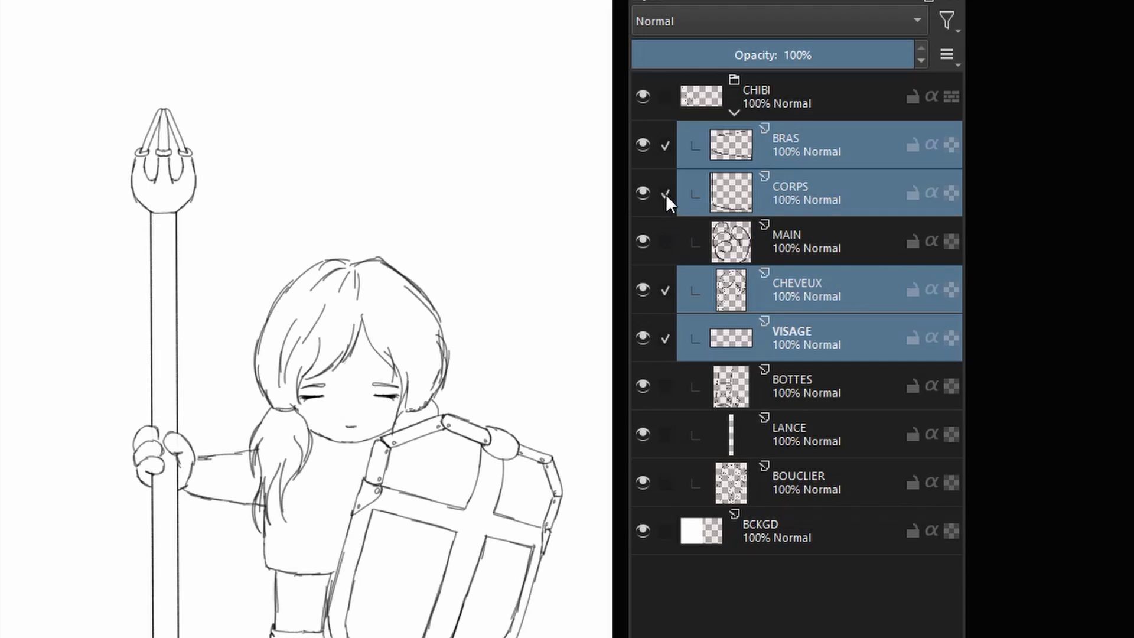
left_click(666, 338)
left_click(665, 195)
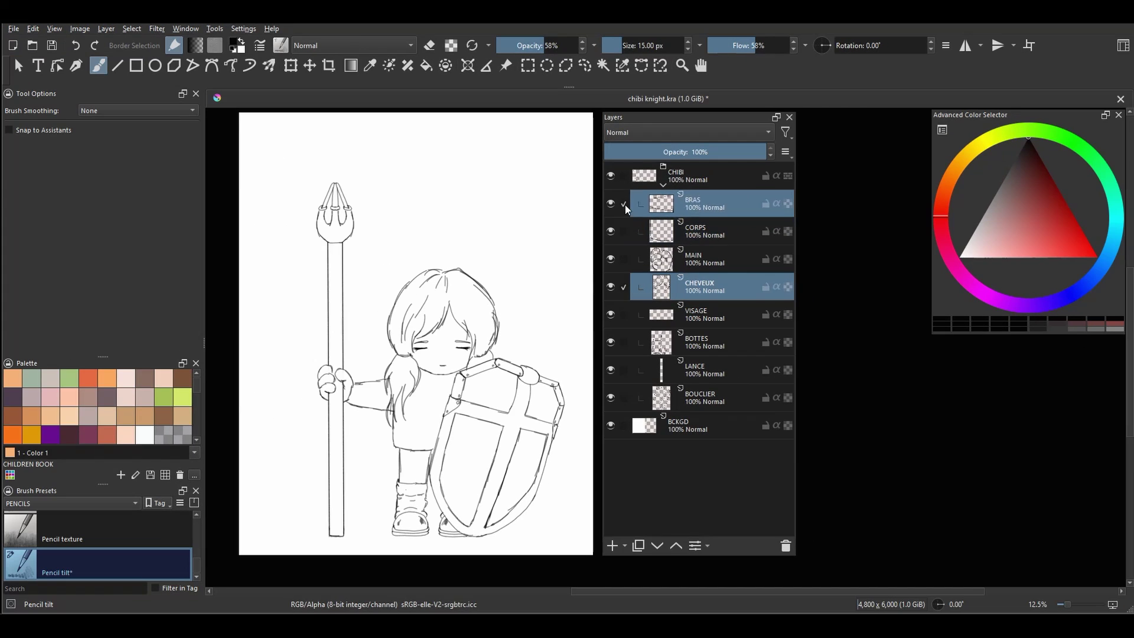
left_click(665, 145)
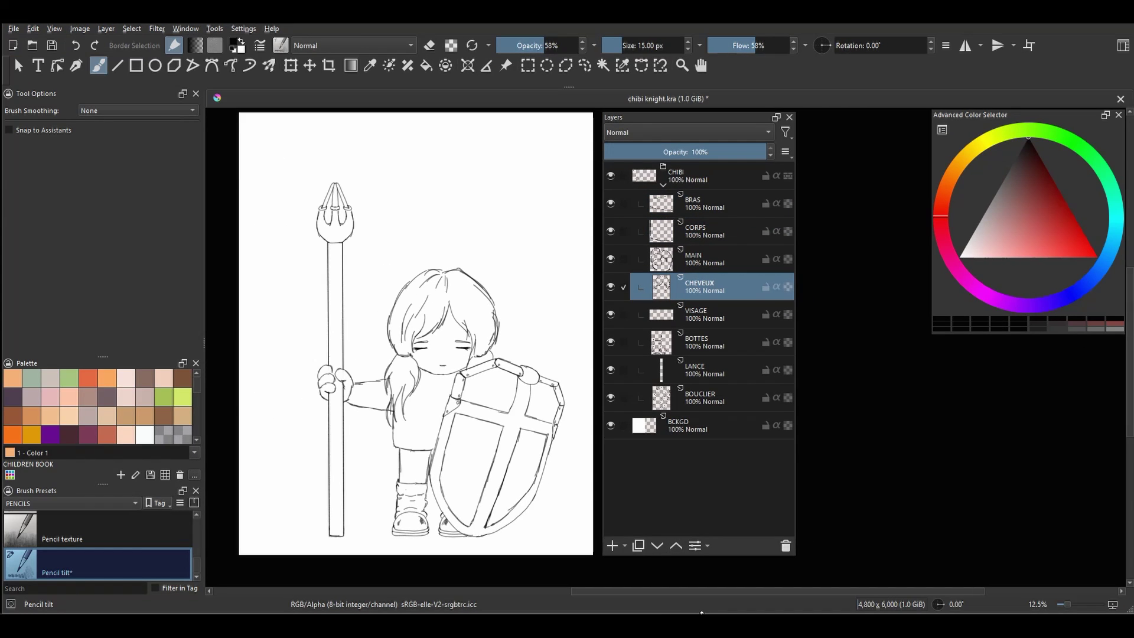
left_click(623, 315)
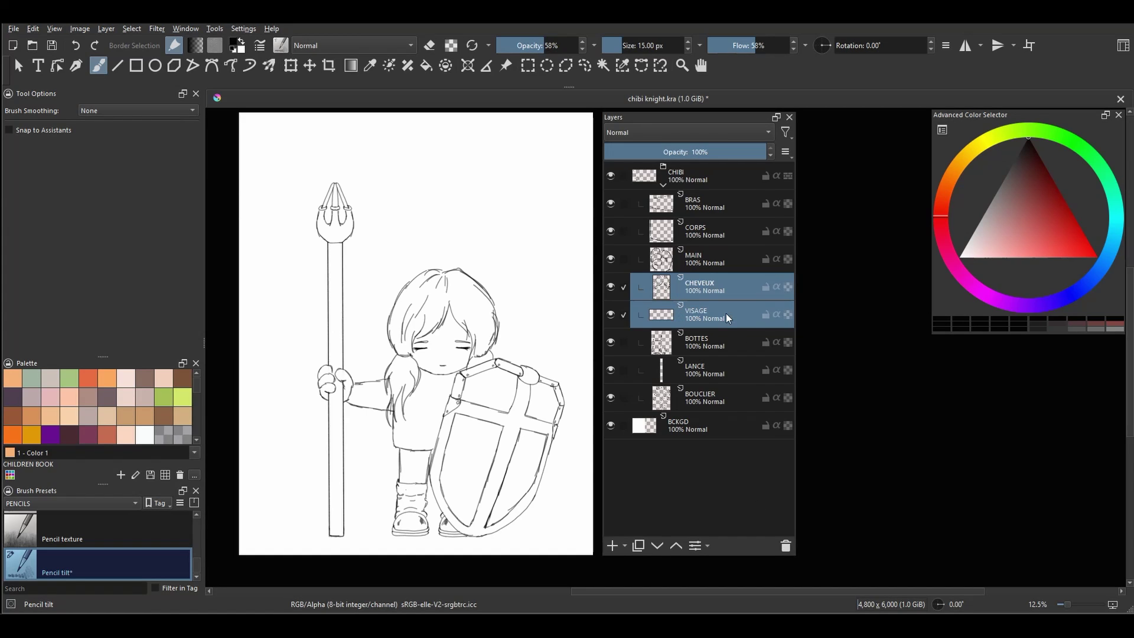
left_click(290, 66)
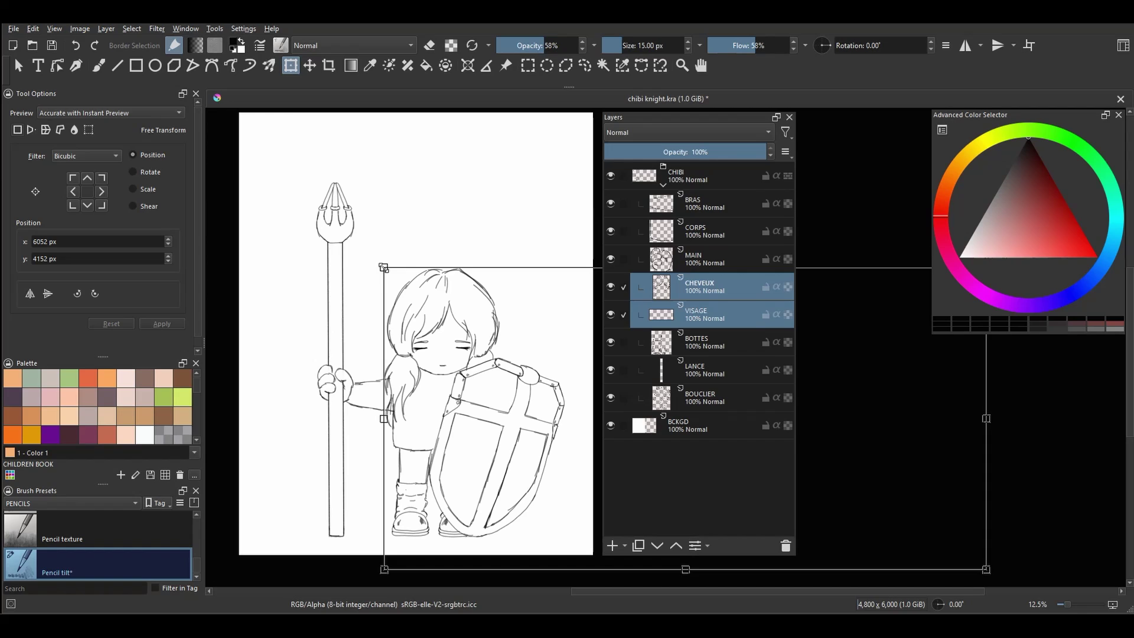
left_click_drag(383, 268, 256, 157)
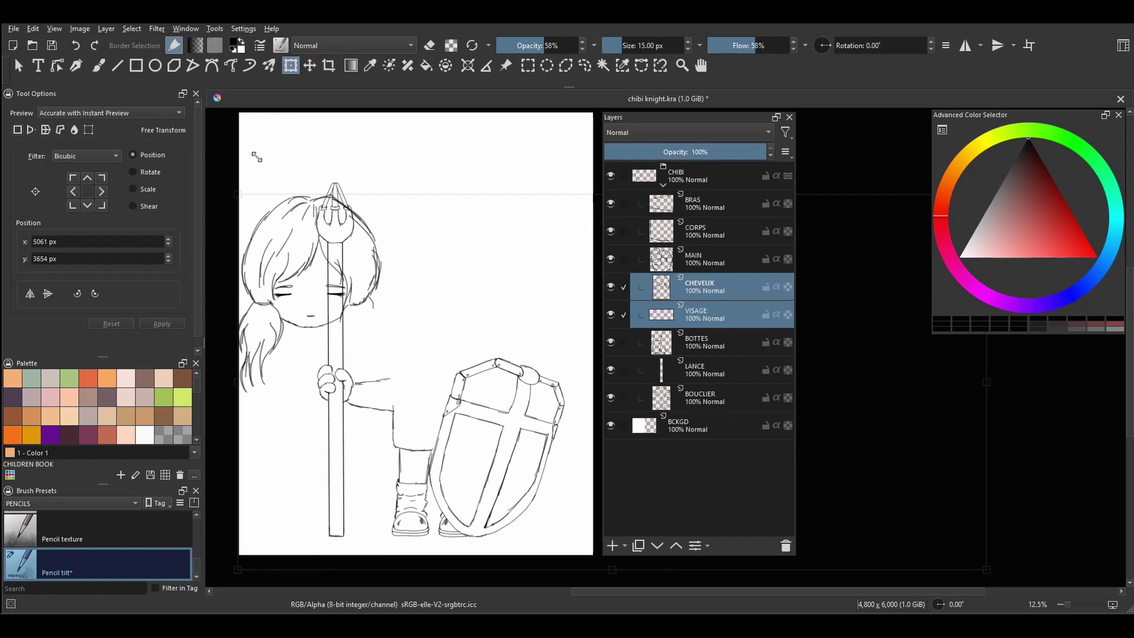
key("ctrl+z")
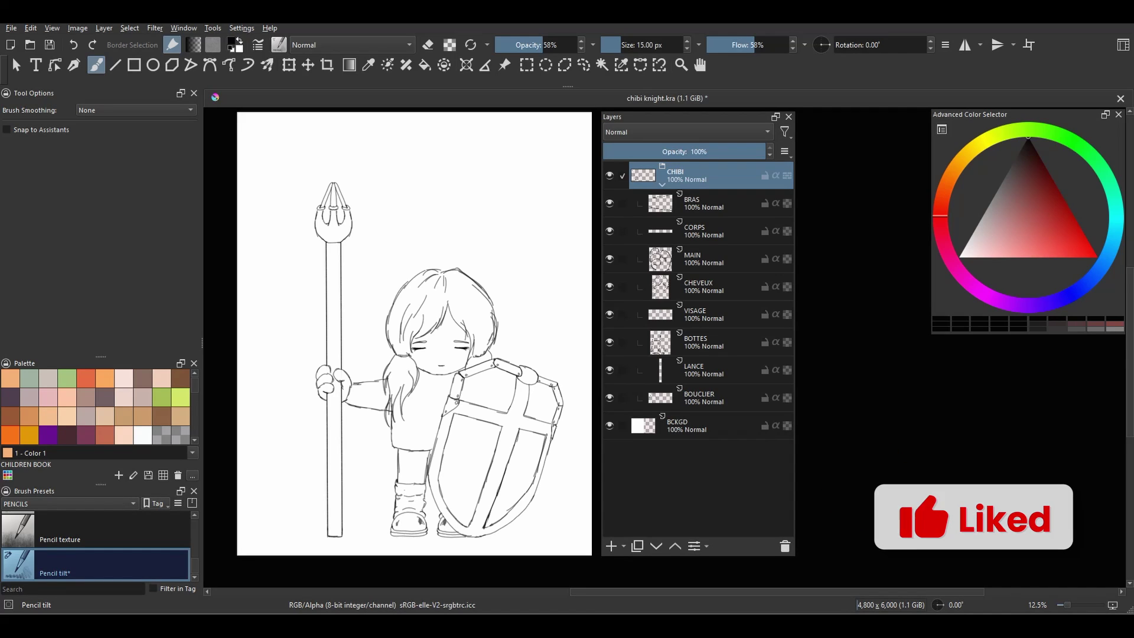
- Give BRAS and CORPS yellow colour labels
left_click(700, 202)
right_click(701, 202)
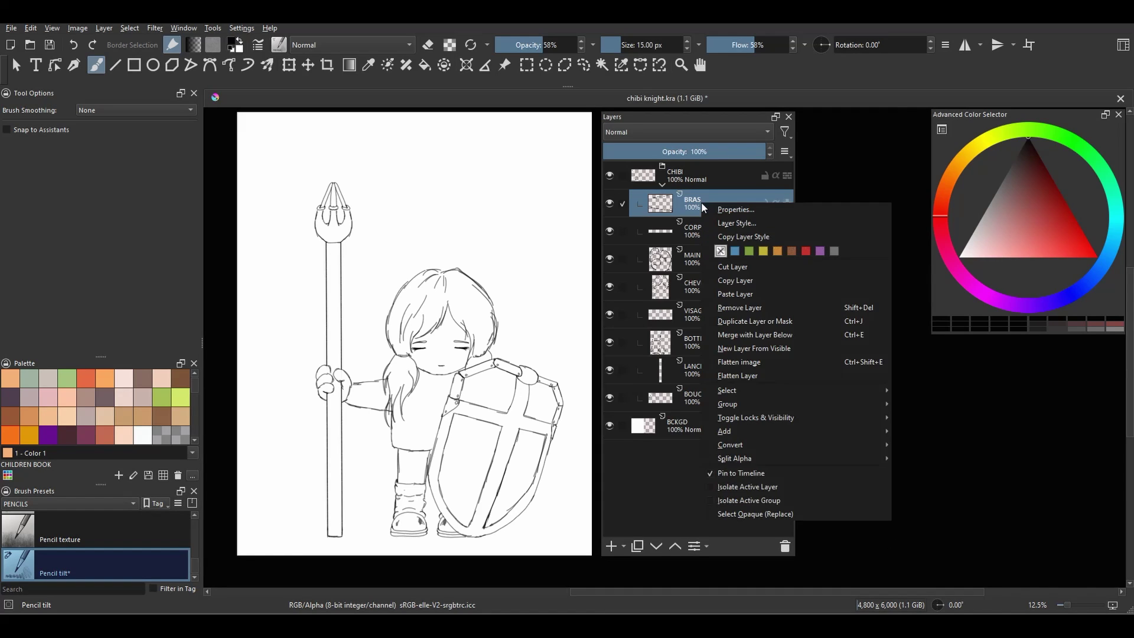
left_click(763, 253)
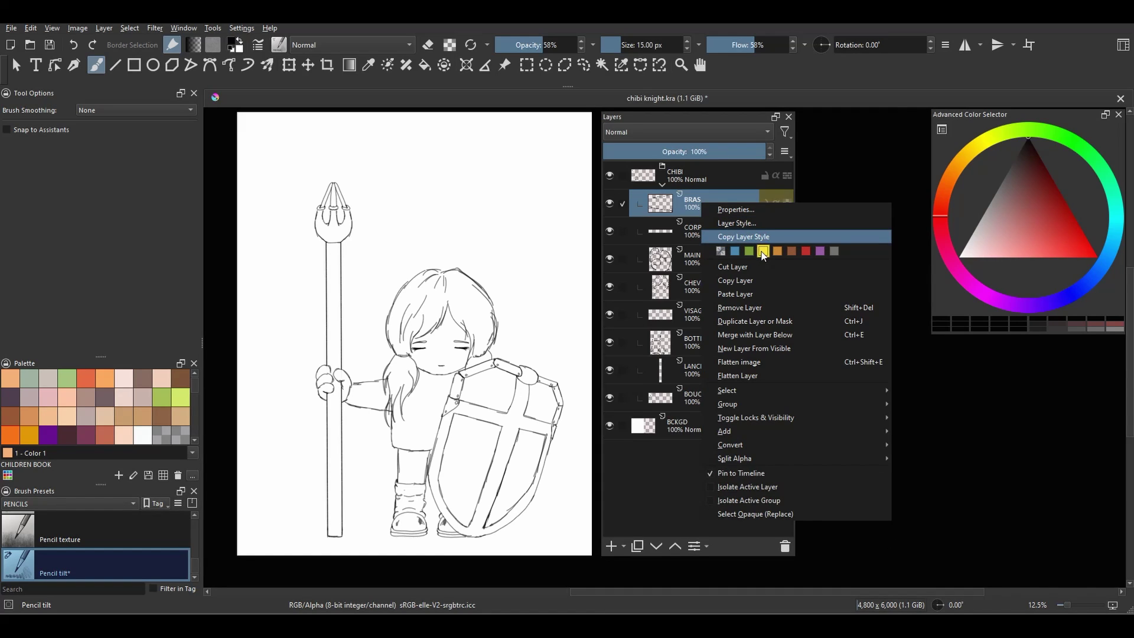
left_click(689, 234)
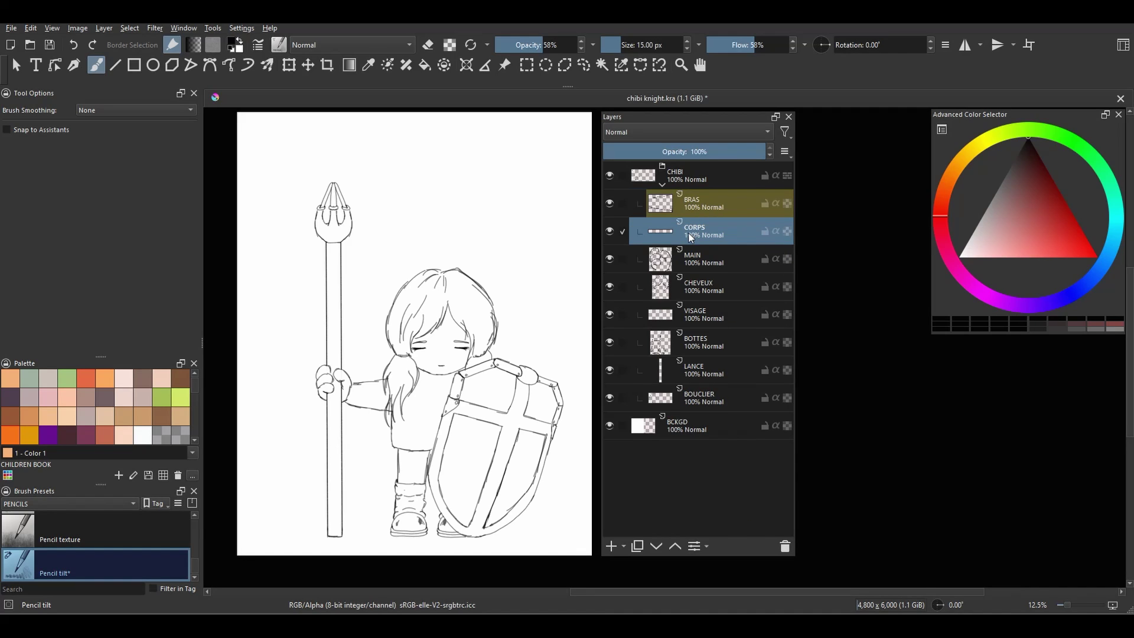
right_click(690, 235)
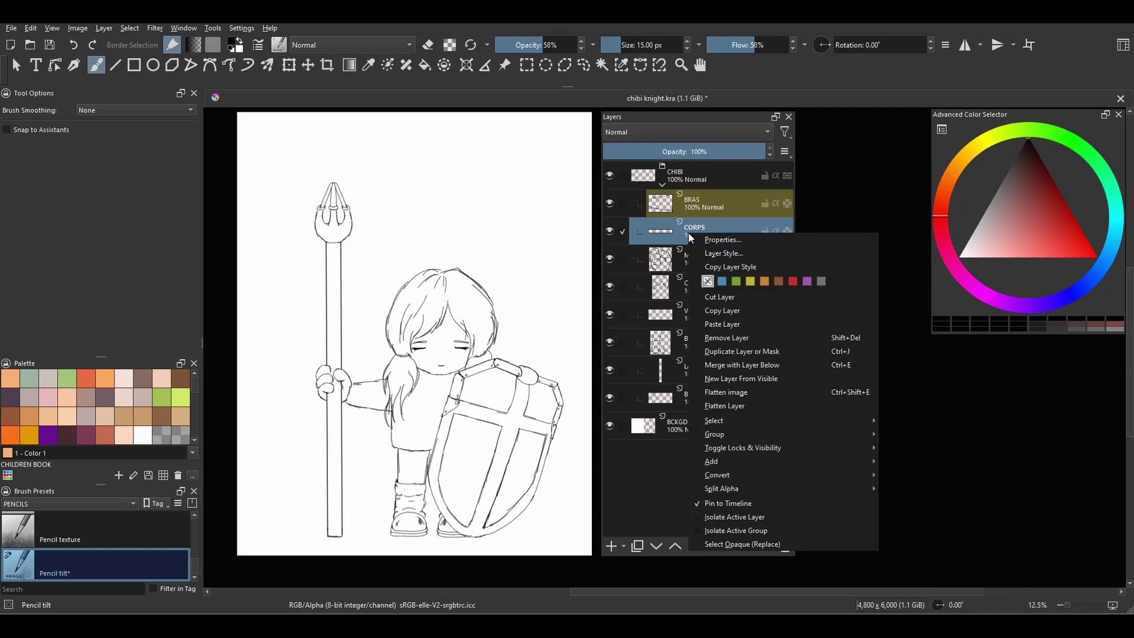
left_click(750, 283)
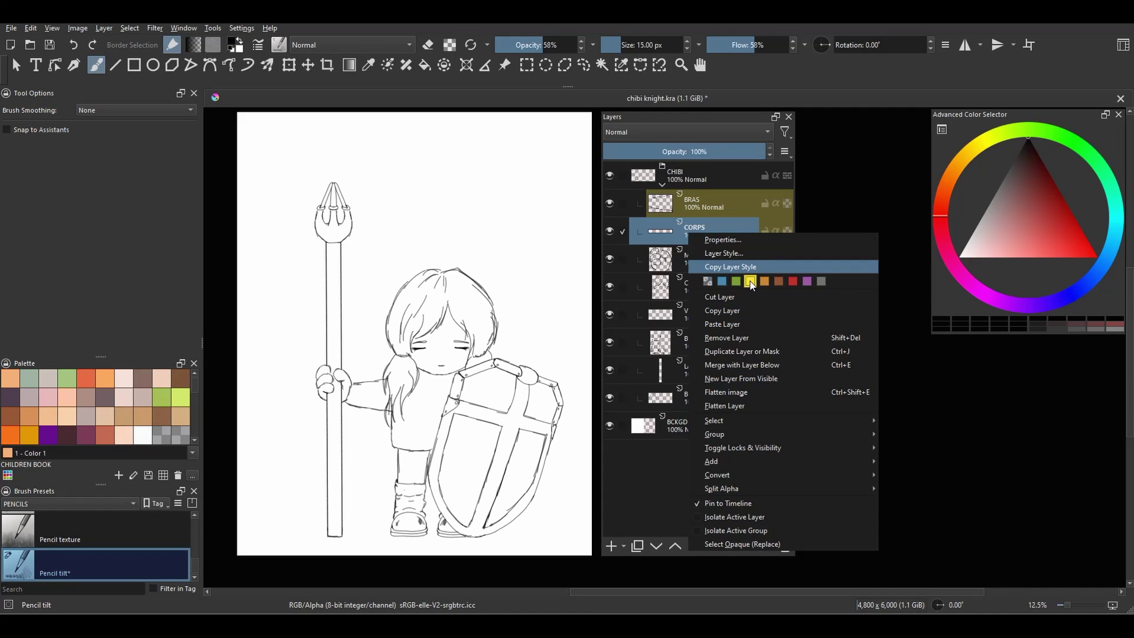
left_click(683, 259)
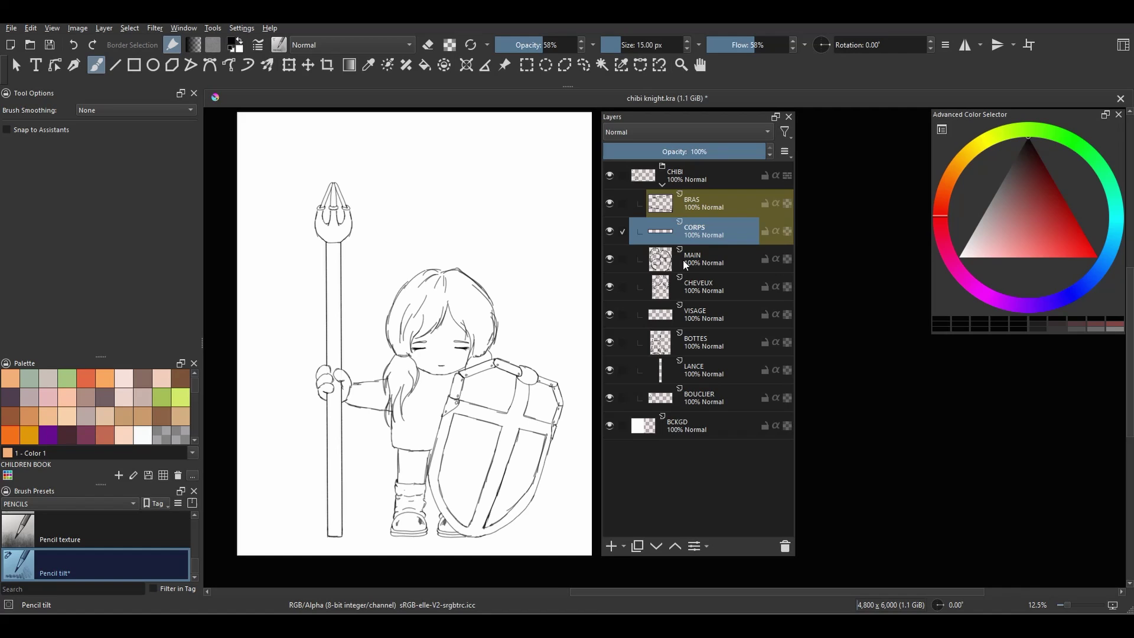
- Label MAIN and CHEVEUX red and VISAGE purple
right_click(693, 258)
left_click(796, 293)
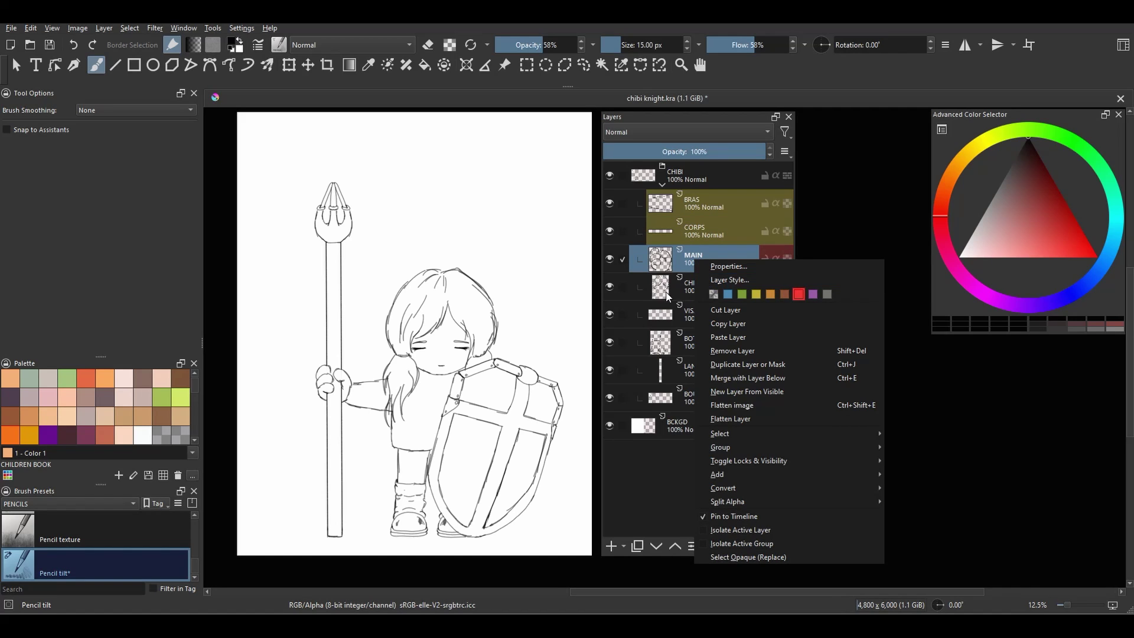
left_click(685, 288)
right_click(713, 287)
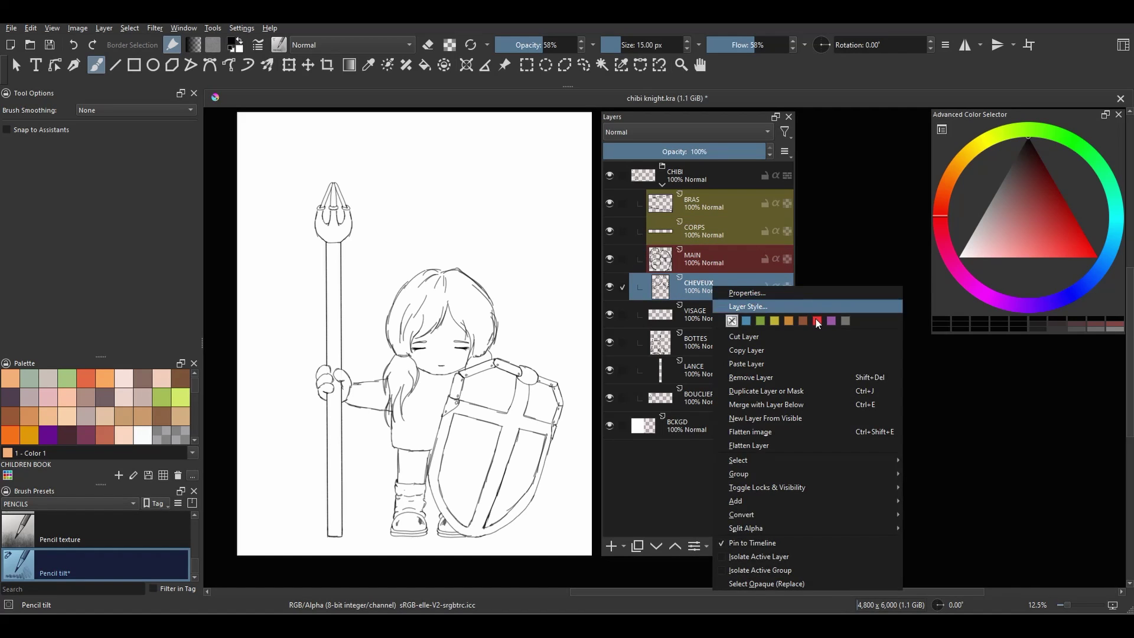
left_click(697, 318)
right_click(698, 320)
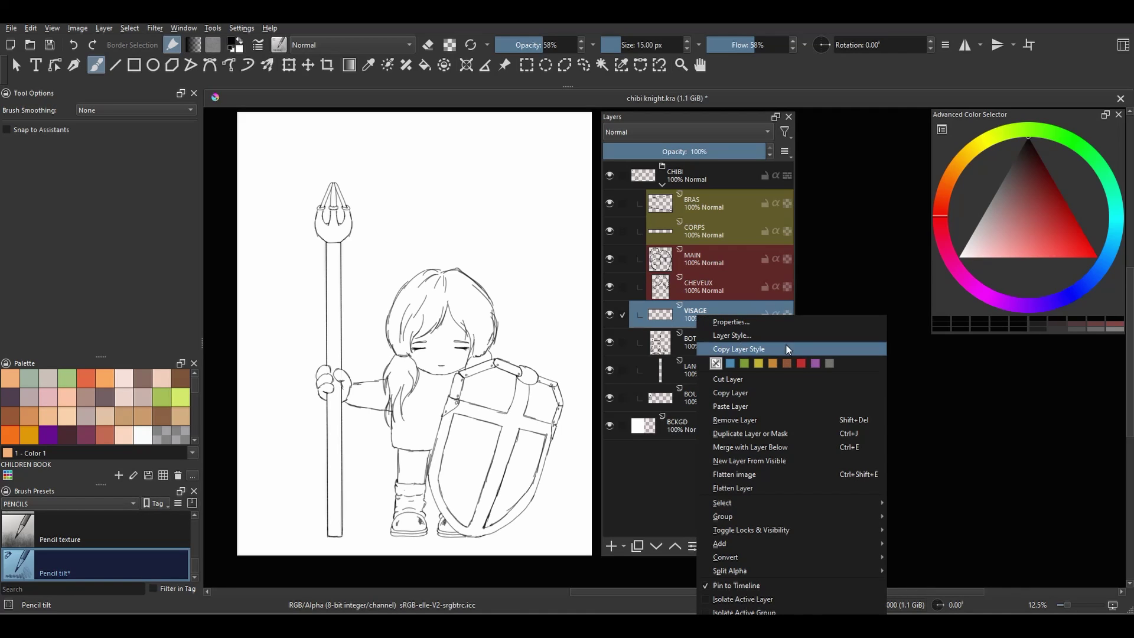
left_click(816, 365)
- Label BOTTES green, LANCE brown and BOUCLIER blue, then select BCKGD
left_click(685, 343)
right_click(685, 342)
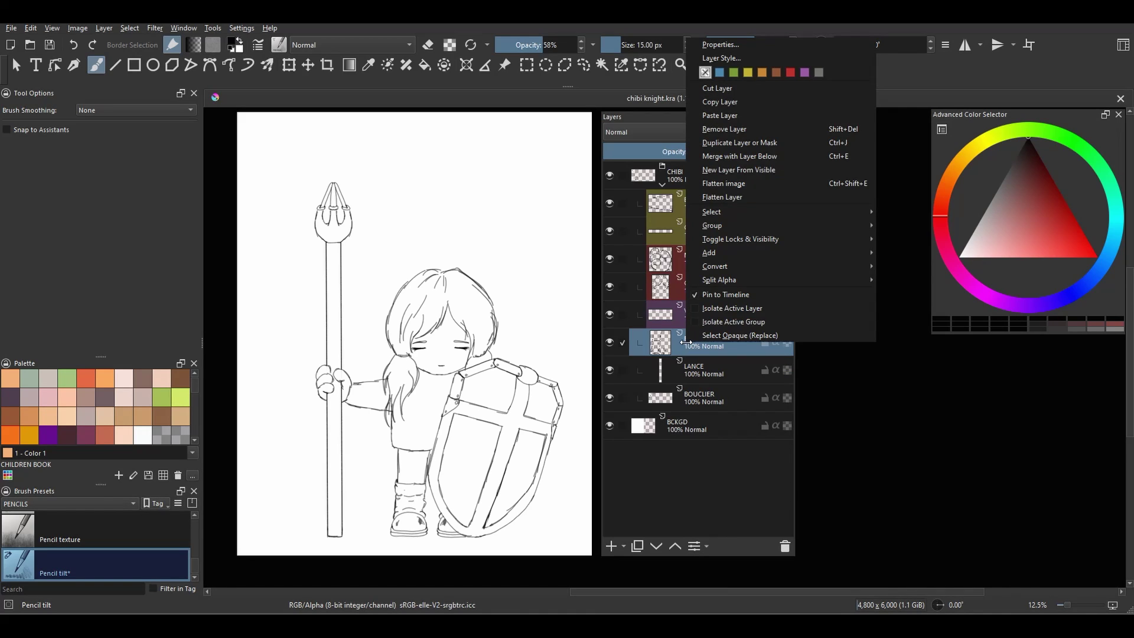
left_click(745, 72)
left_click(703, 372)
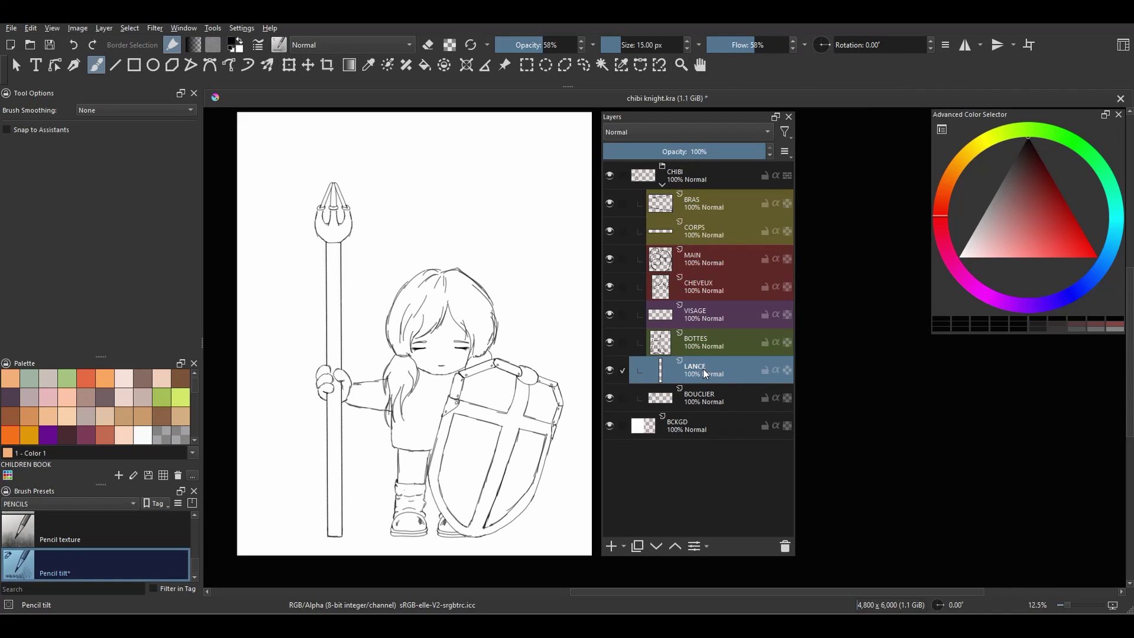
right_click(704, 372)
left_click(793, 99)
left_click(703, 395)
right_click(703, 395)
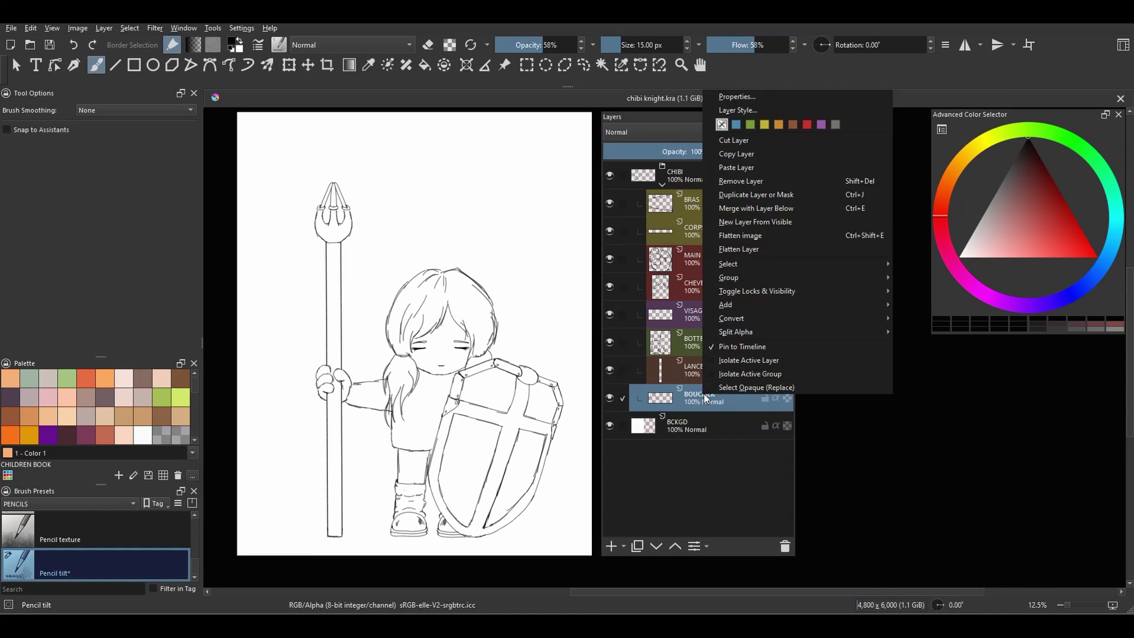
left_click(736, 124)
left_click(683, 425)
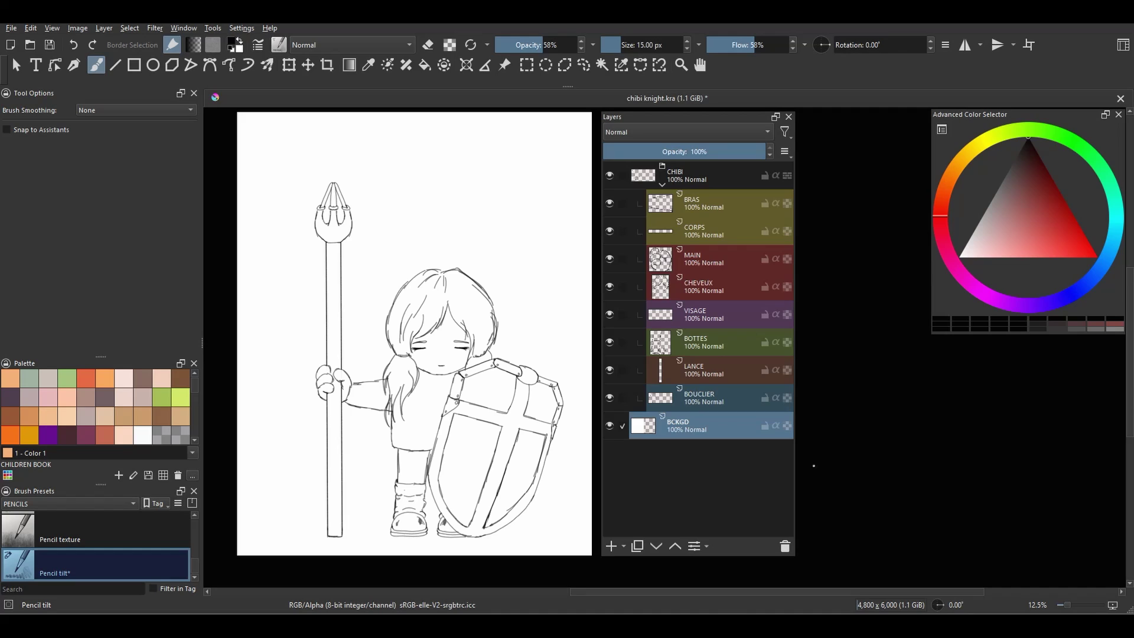
left_click(780, 132)
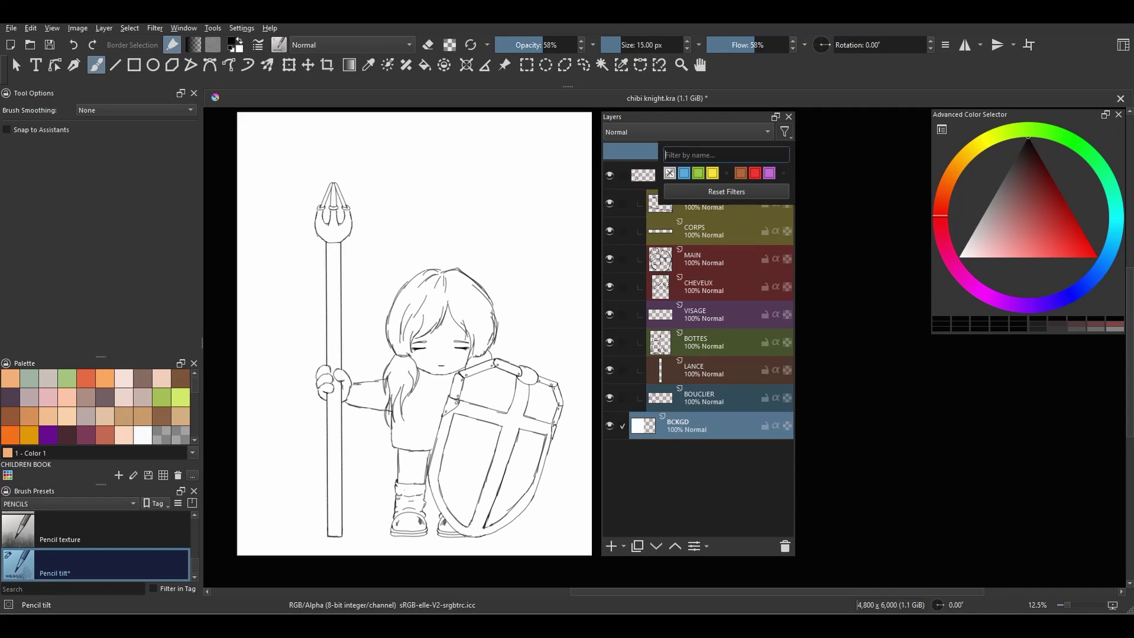
left_click(769, 172)
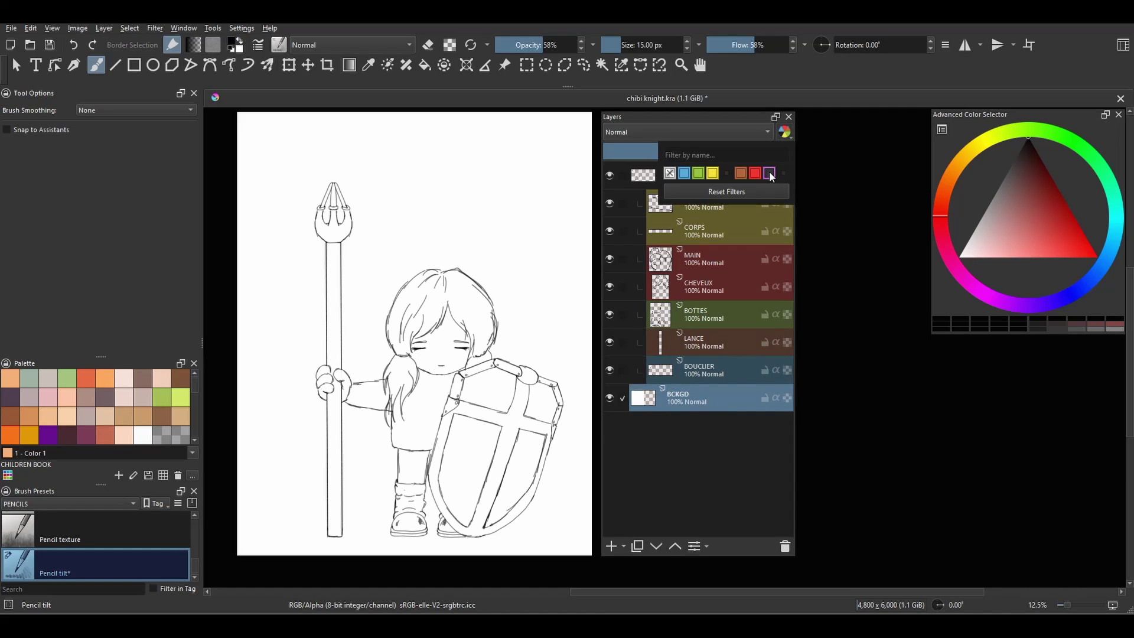
left_click(756, 173)
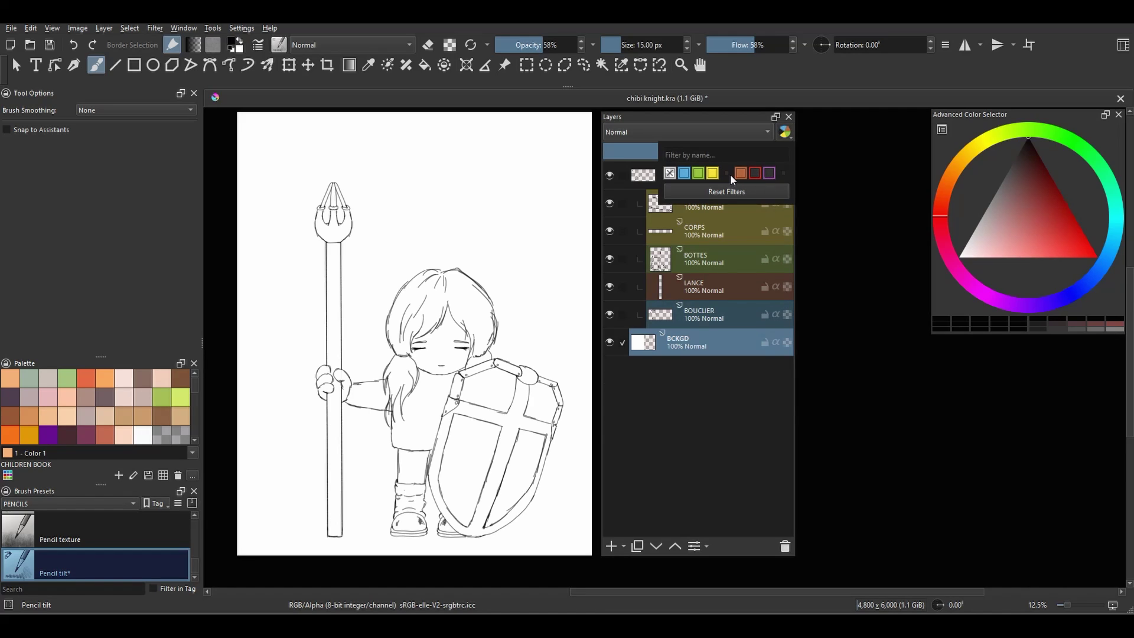
left_click(740, 173)
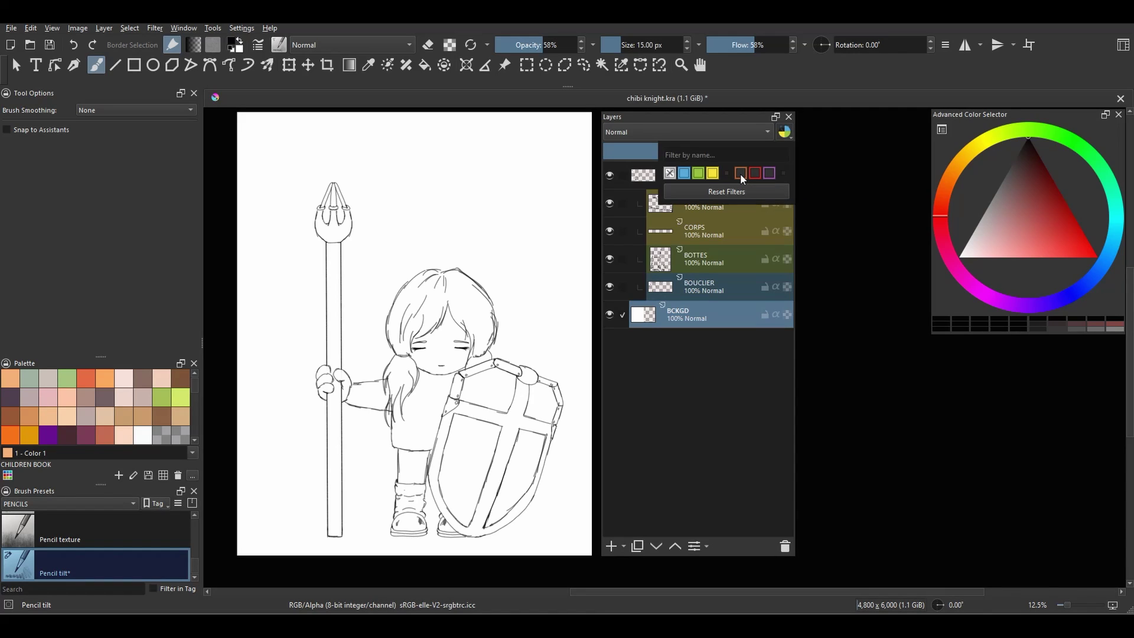
left_click(698, 174)
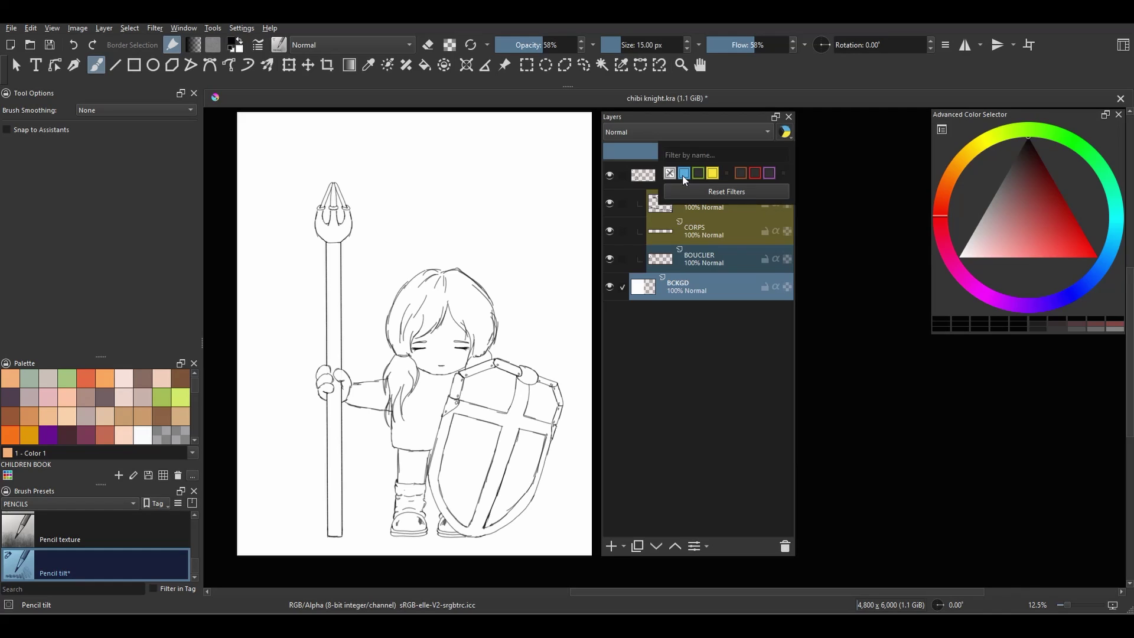
left_click(683, 173)
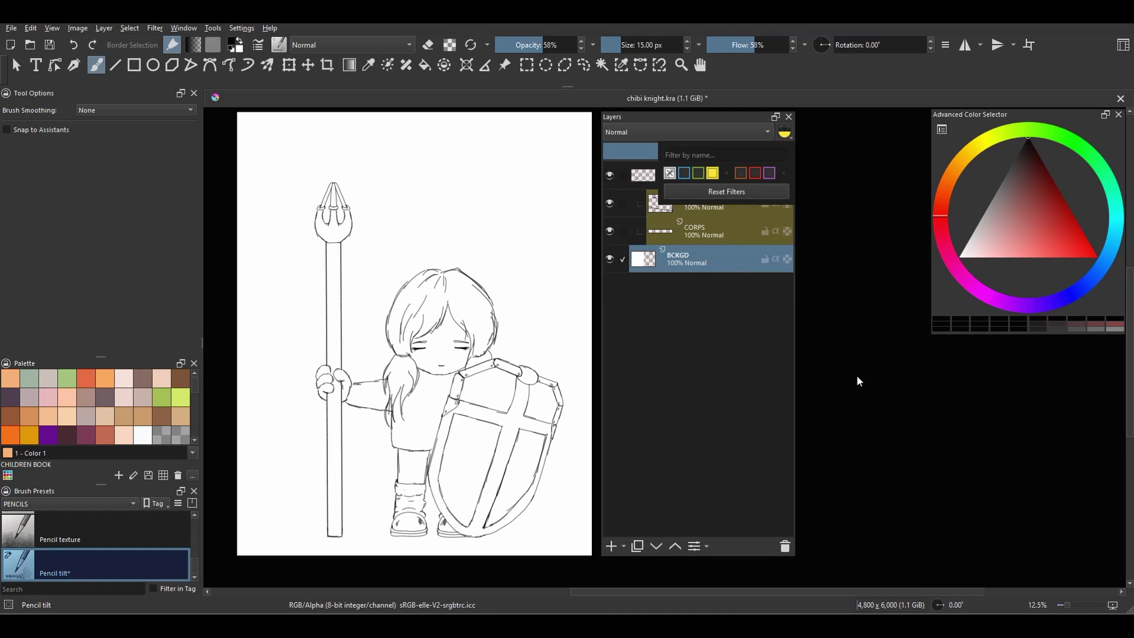
left_click(882, 416)
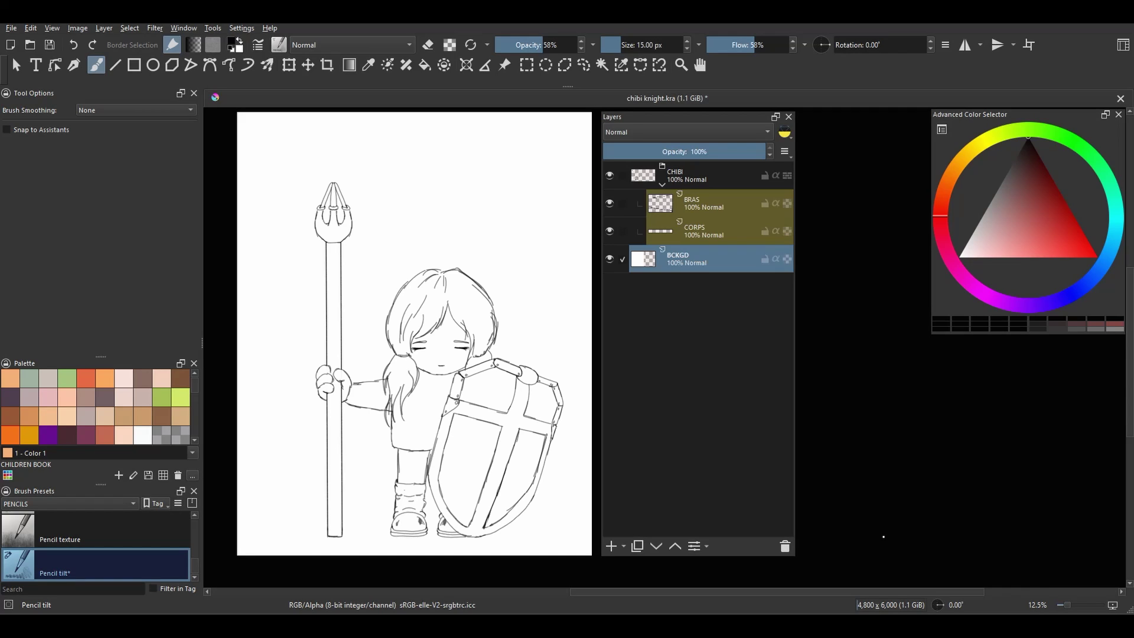
left_click(785, 132)
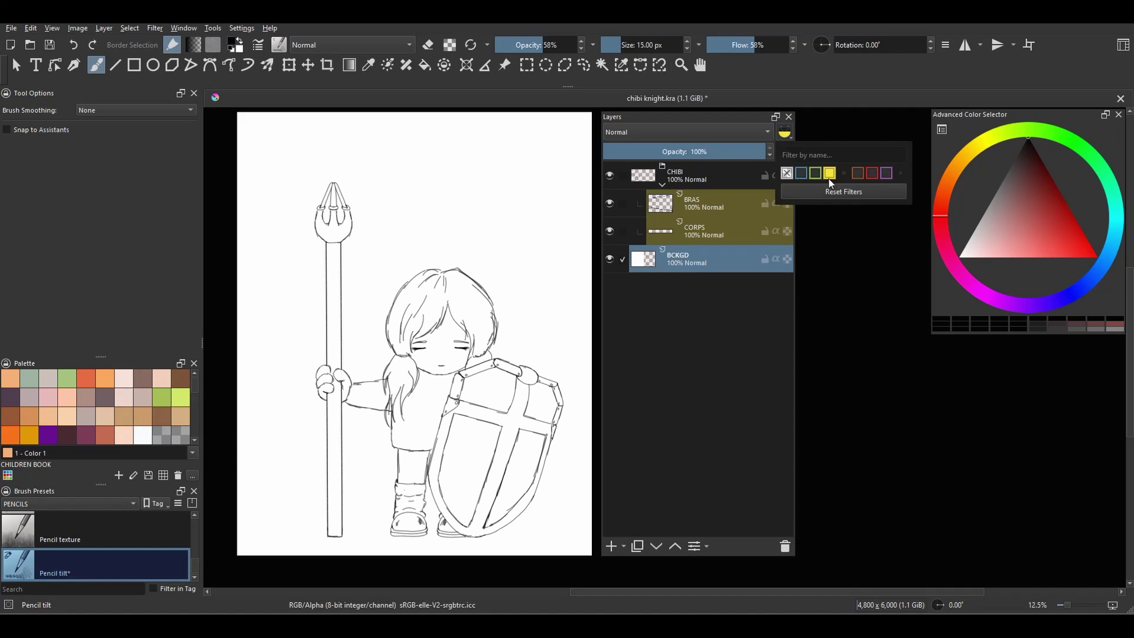
left_click(872, 172)
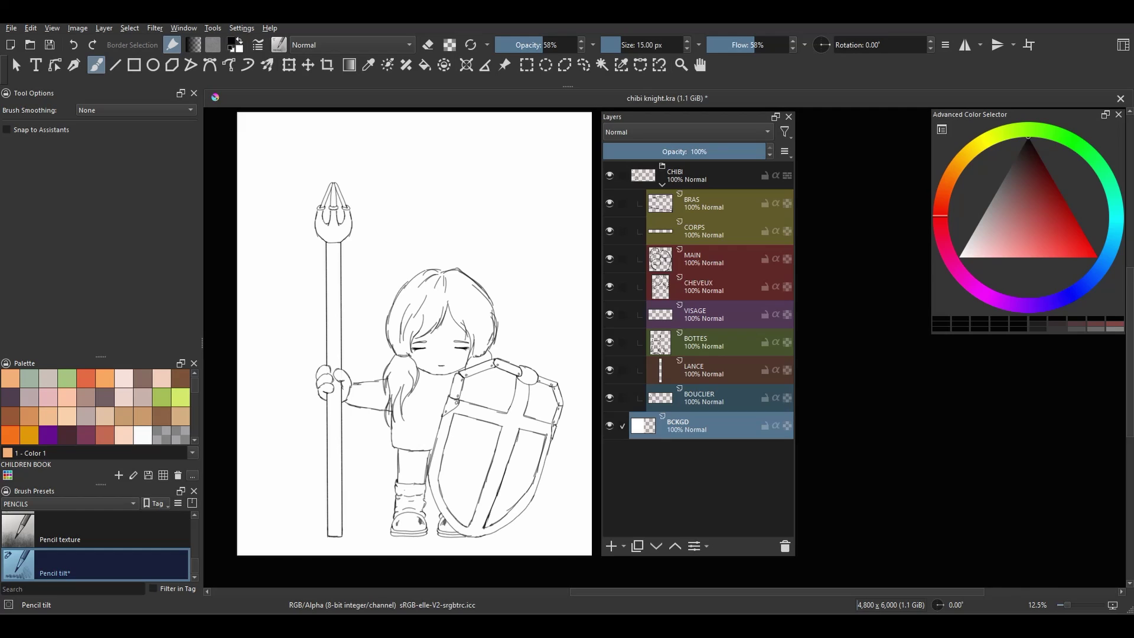
- Clear the colour labels from BRAS and CORPS individually
right_click(698, 206)
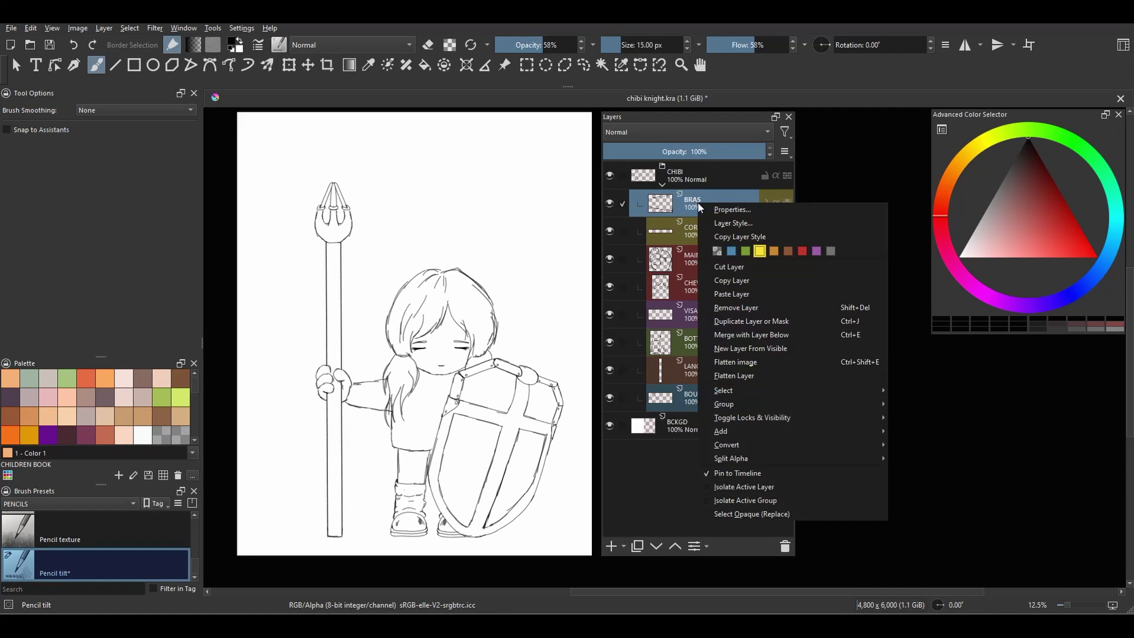
left_click(718, 251)
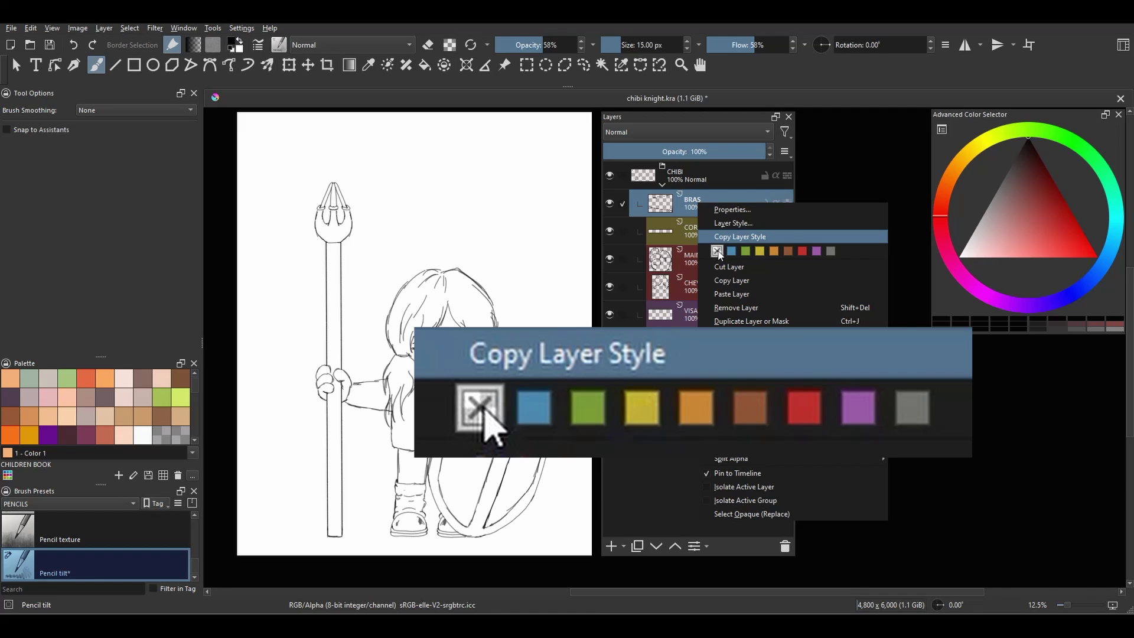
left_click(646, 520)
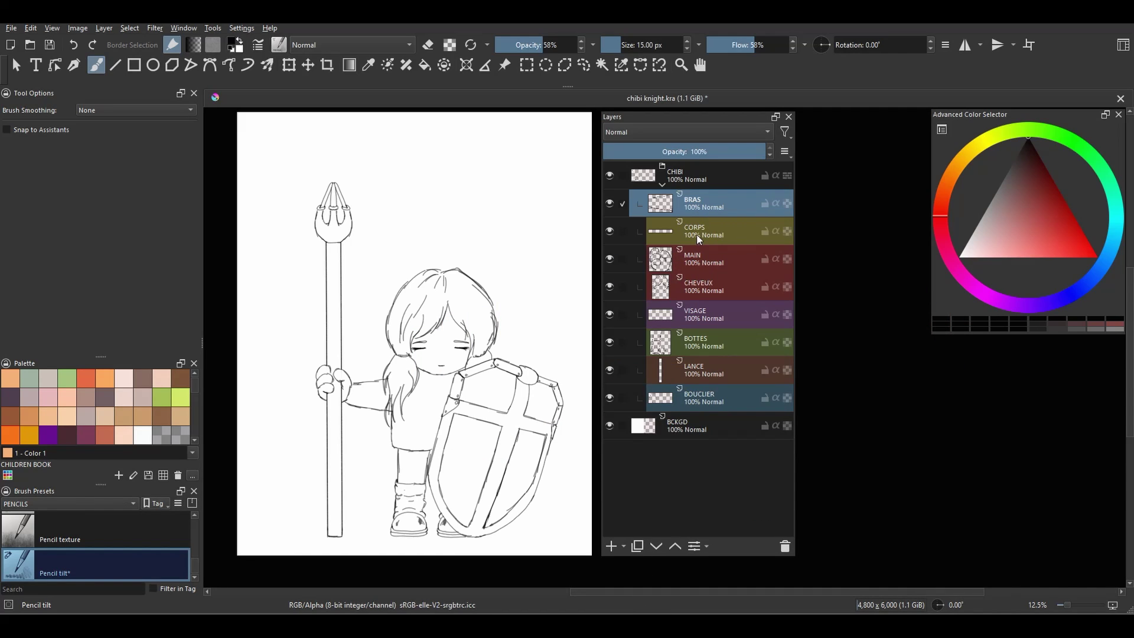
key("Page_Down")
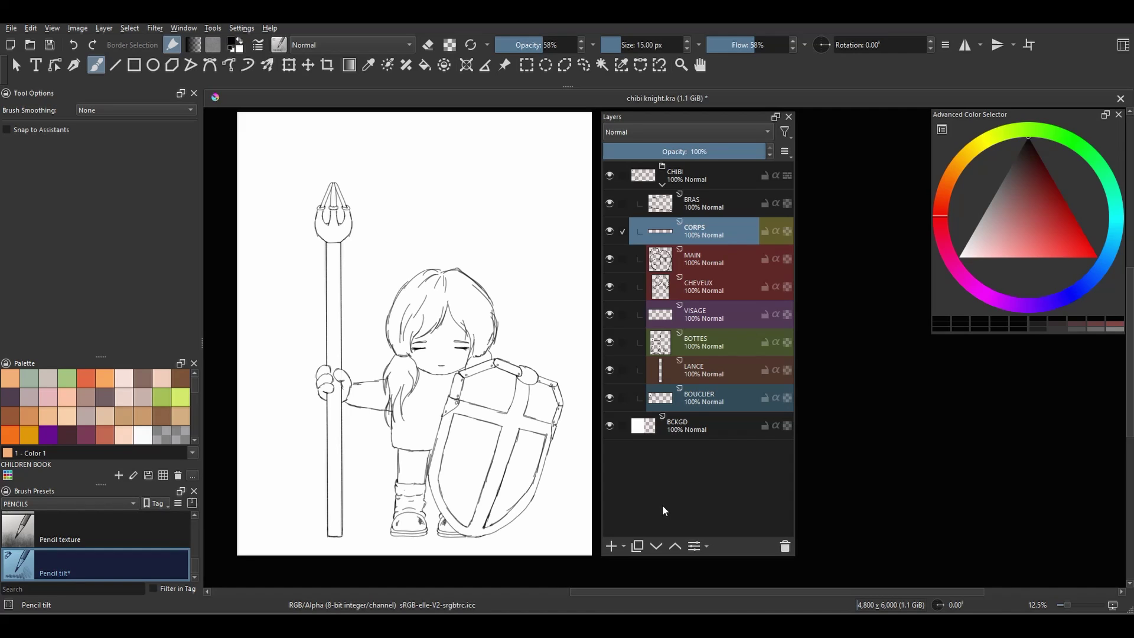
right_click(700, 231)
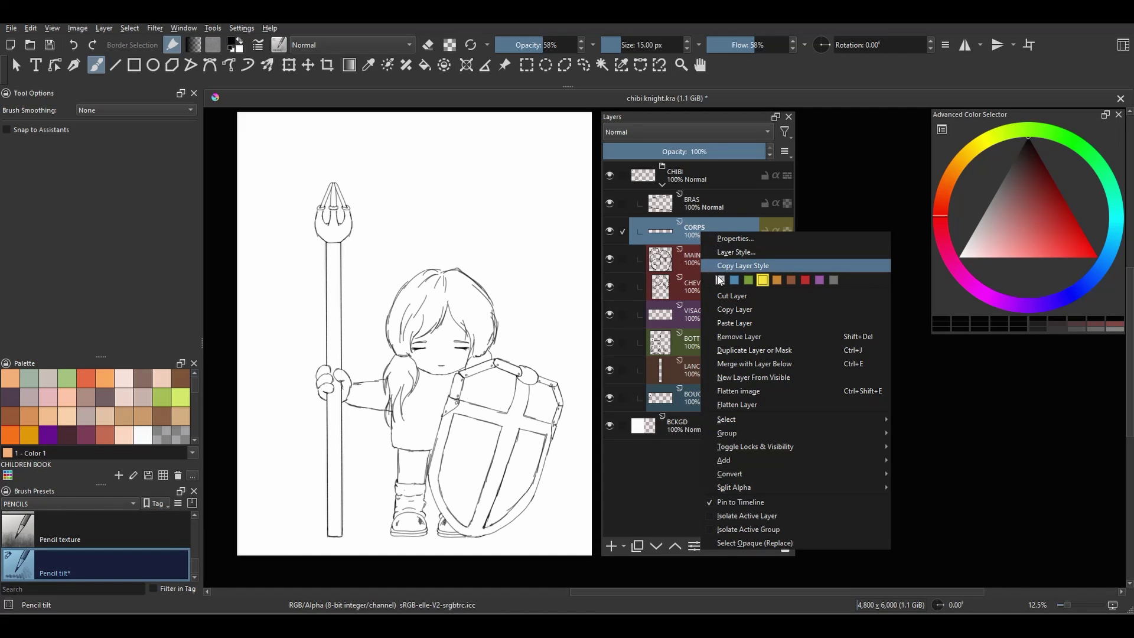
left_click(645, 503)
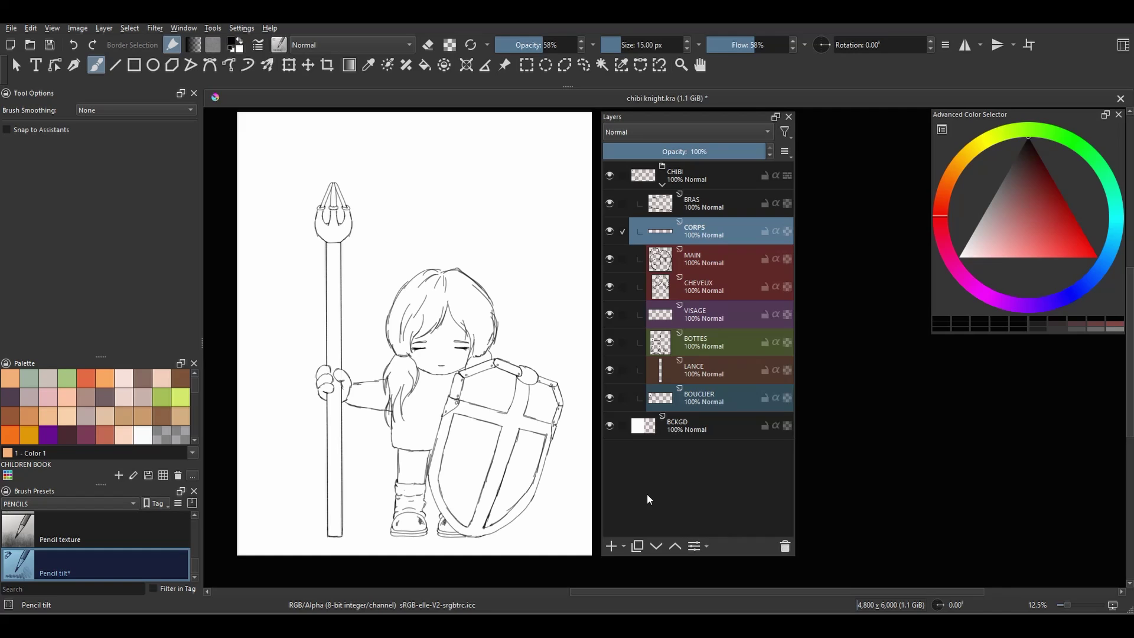
- Multi-select MAIN through BOUCLIER, clear their colour labels together, then select only BCKGD
key("Page_Down")
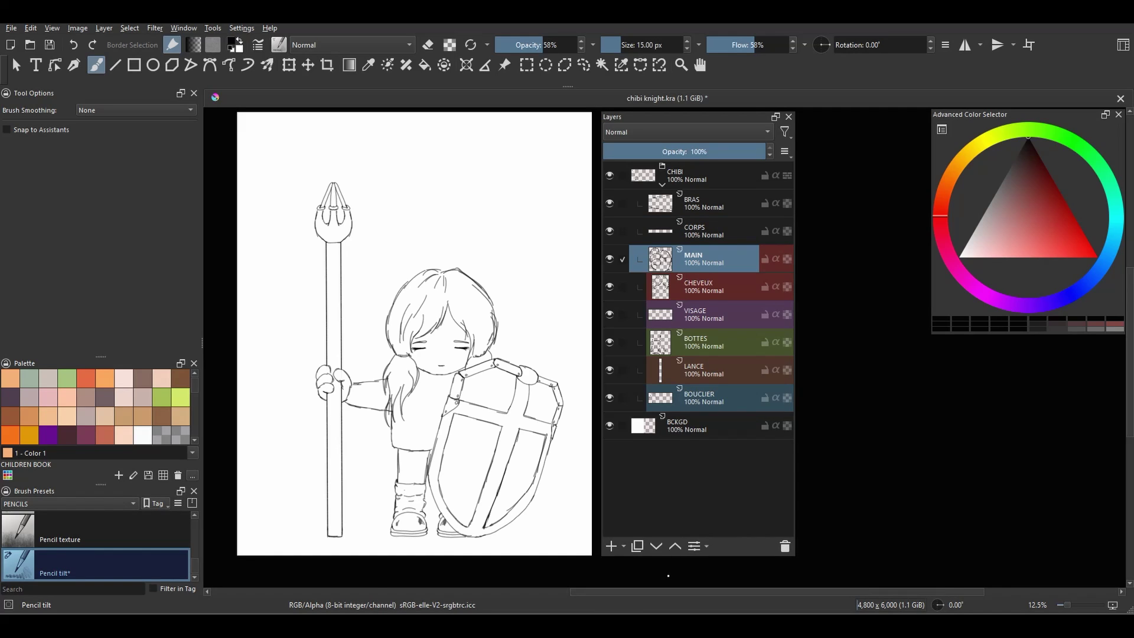
left_click(700, 286, "ctrl")
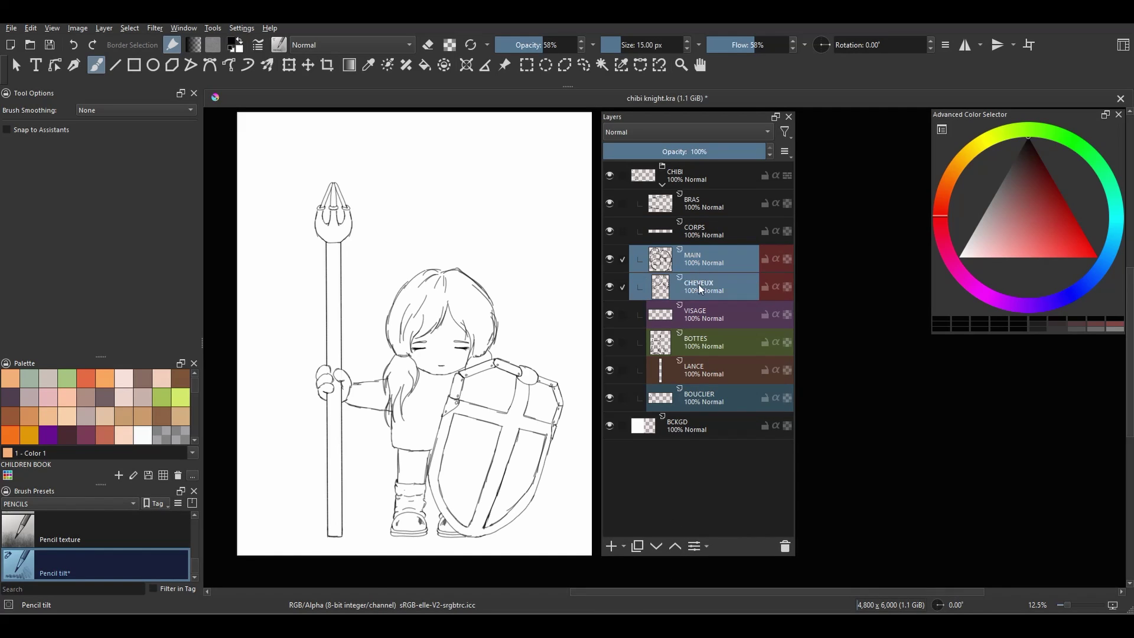
left_click(703, 319, "ctrl")
left_click(704, 350, "ctrl")
left_click(706, 371, "ctrl")
left_click(707, 398, "ctrl")
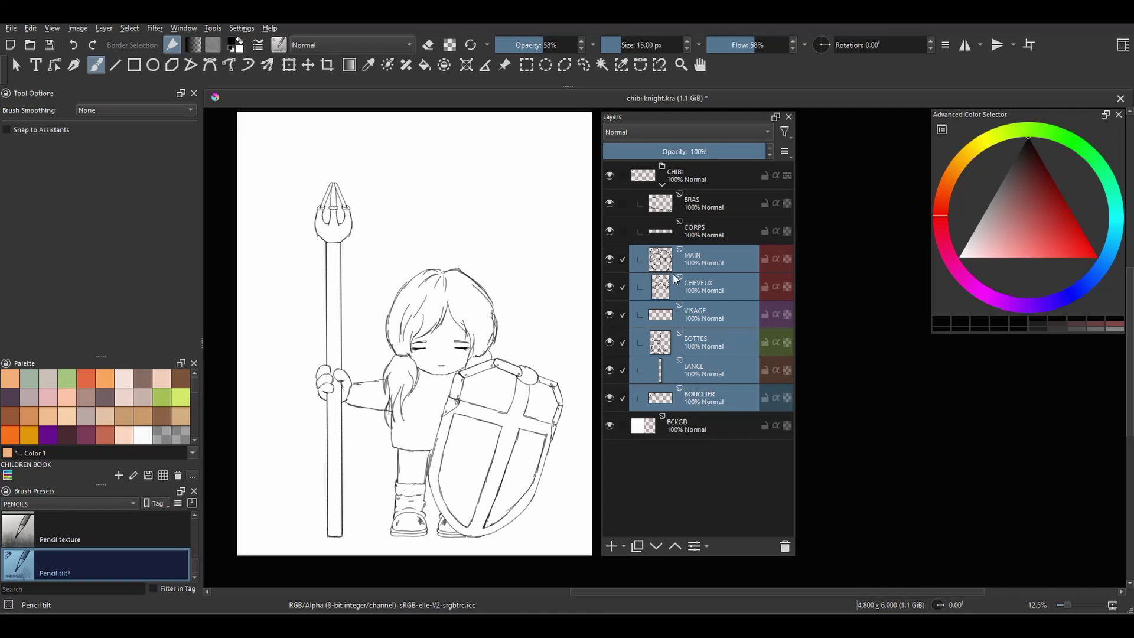
right_click(701, 263)
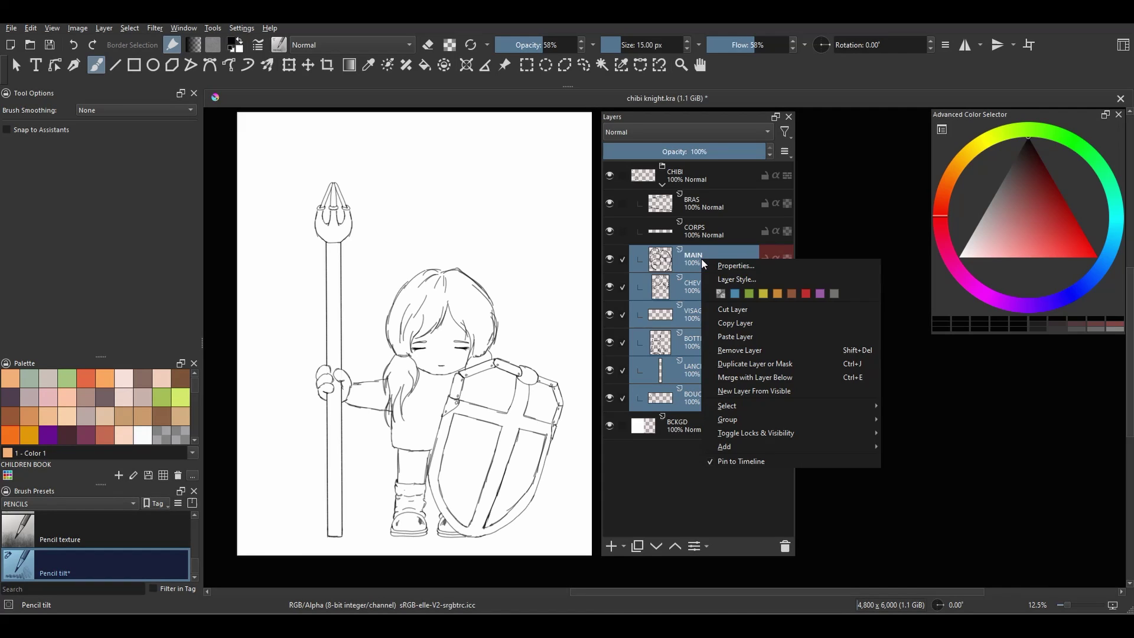
left_click(721, 293)
left_click(673, 424)
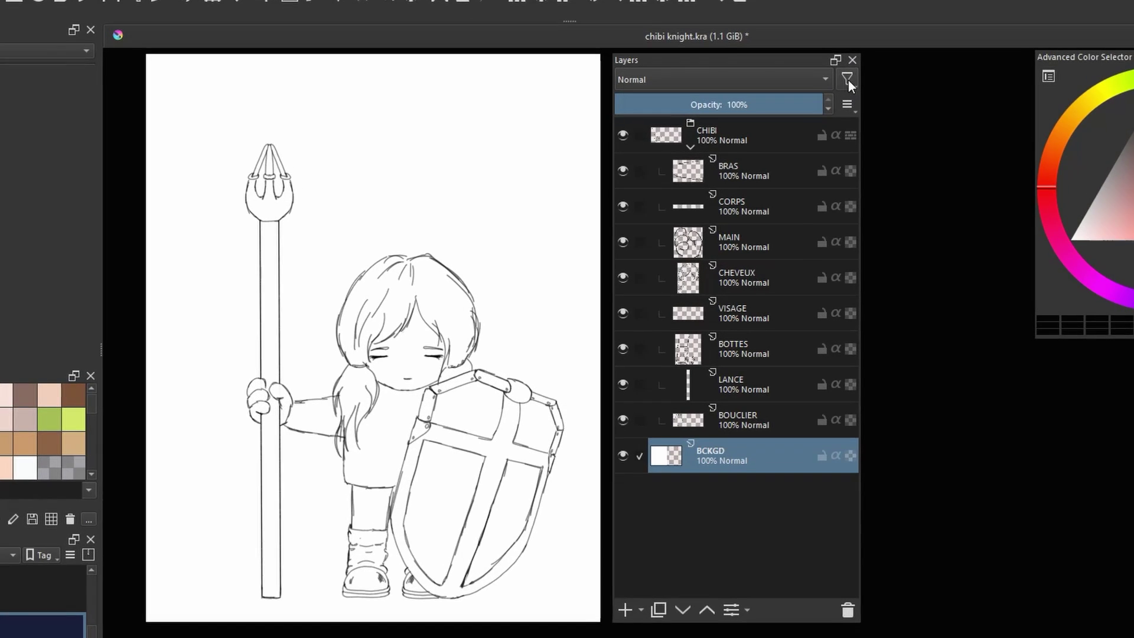
- Filter the layer list by the name MAIN, then reset the filters to show all layers
left_click(849, 81)
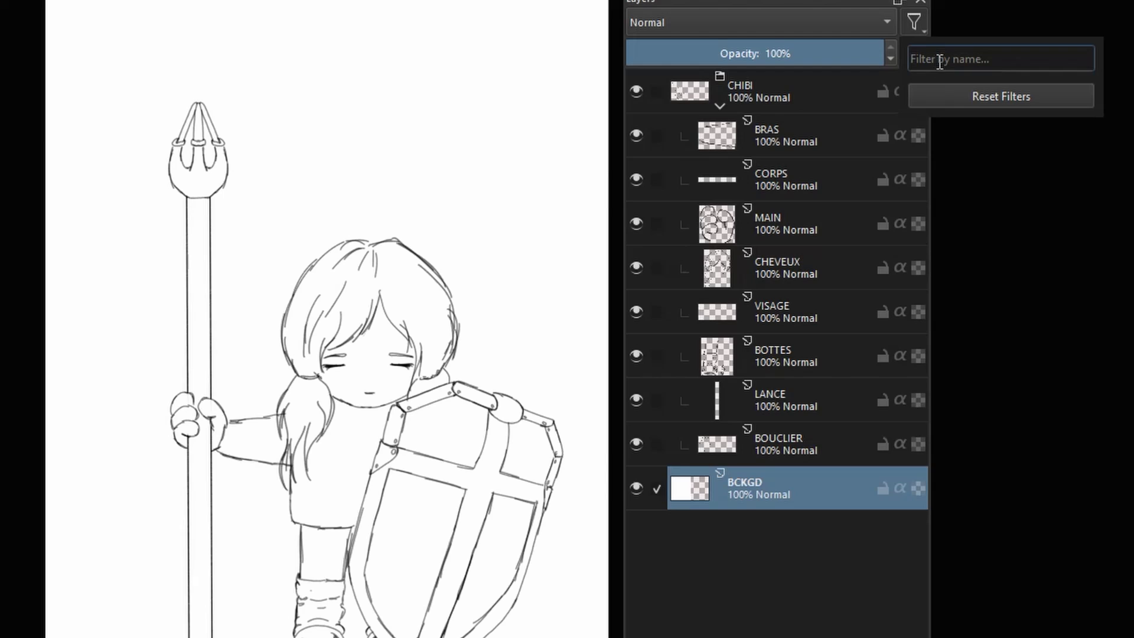
type("MA")
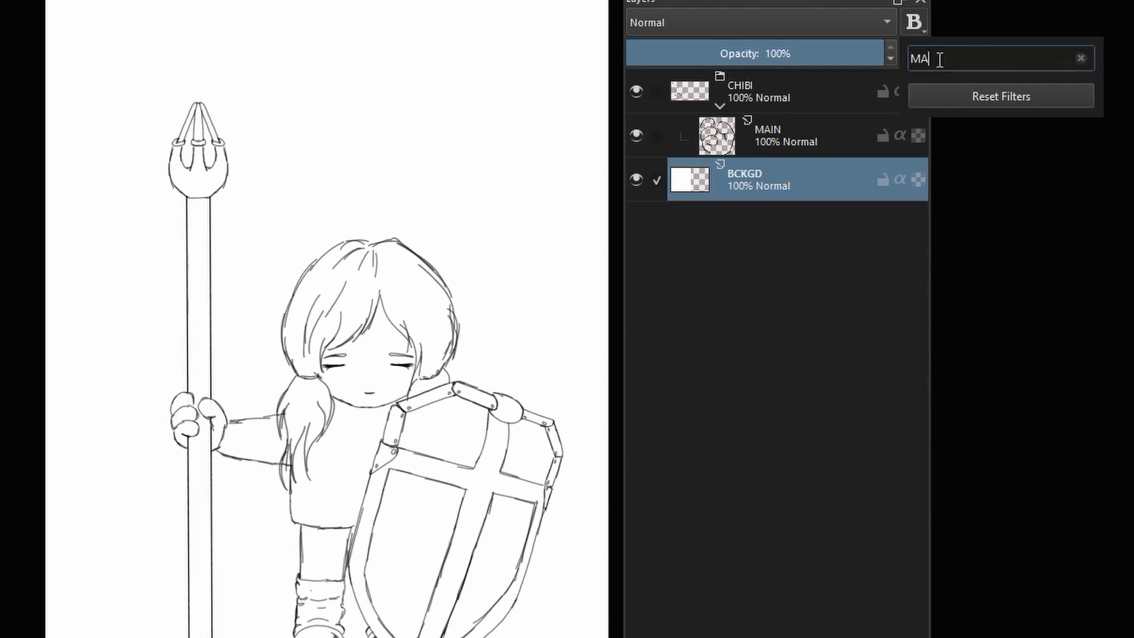
type("IN")
left_click(1099, 54)
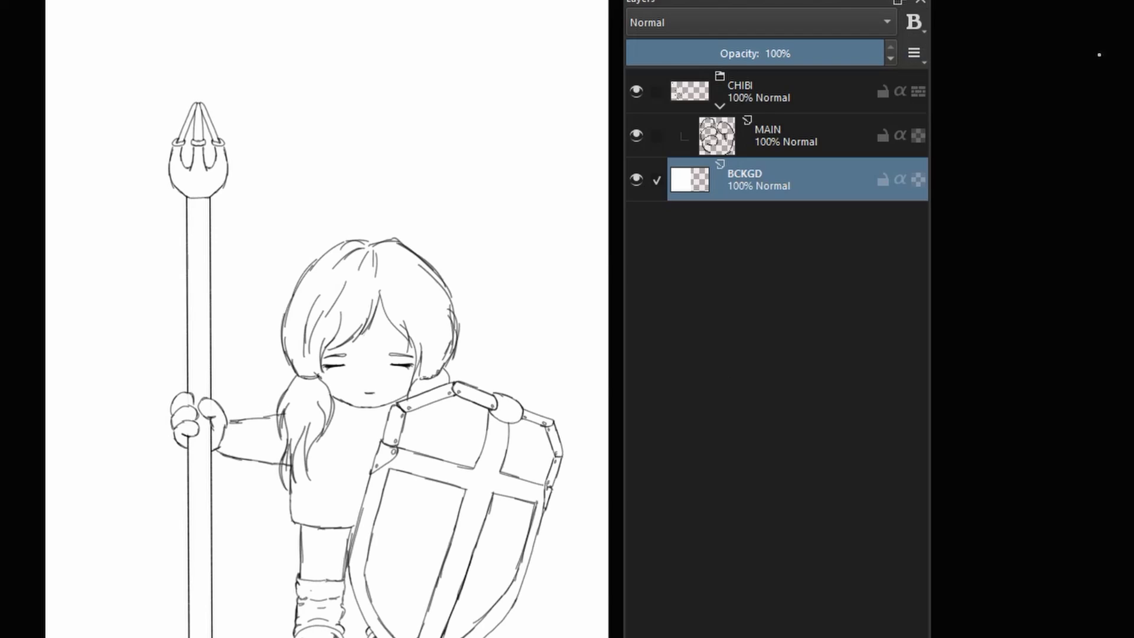
left_click(916, 19)
left_click(1014, 94)
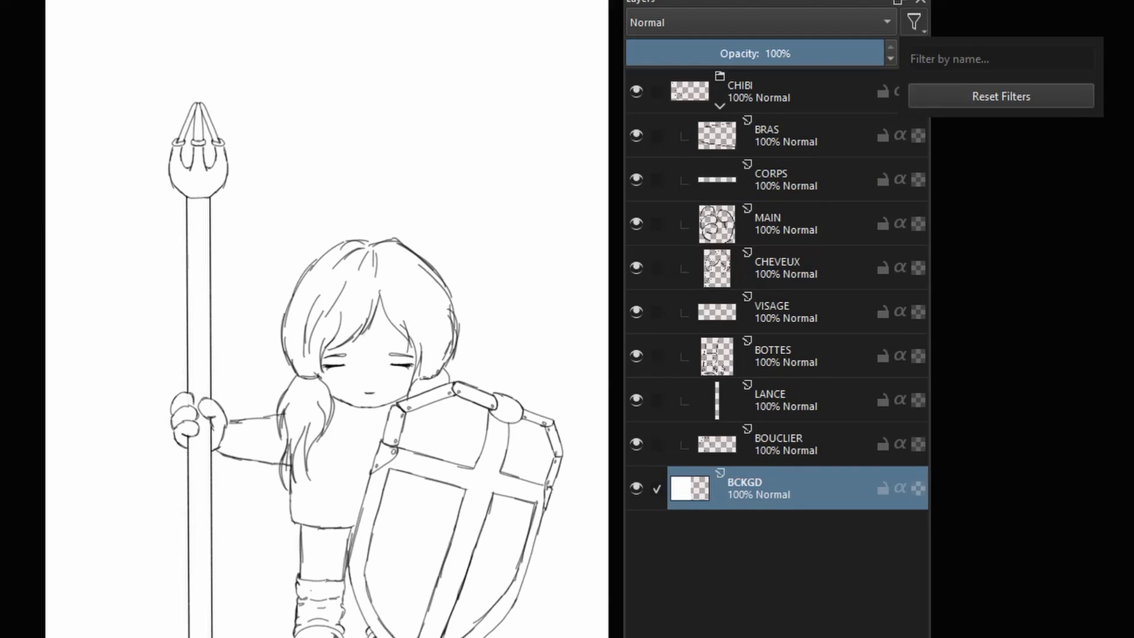